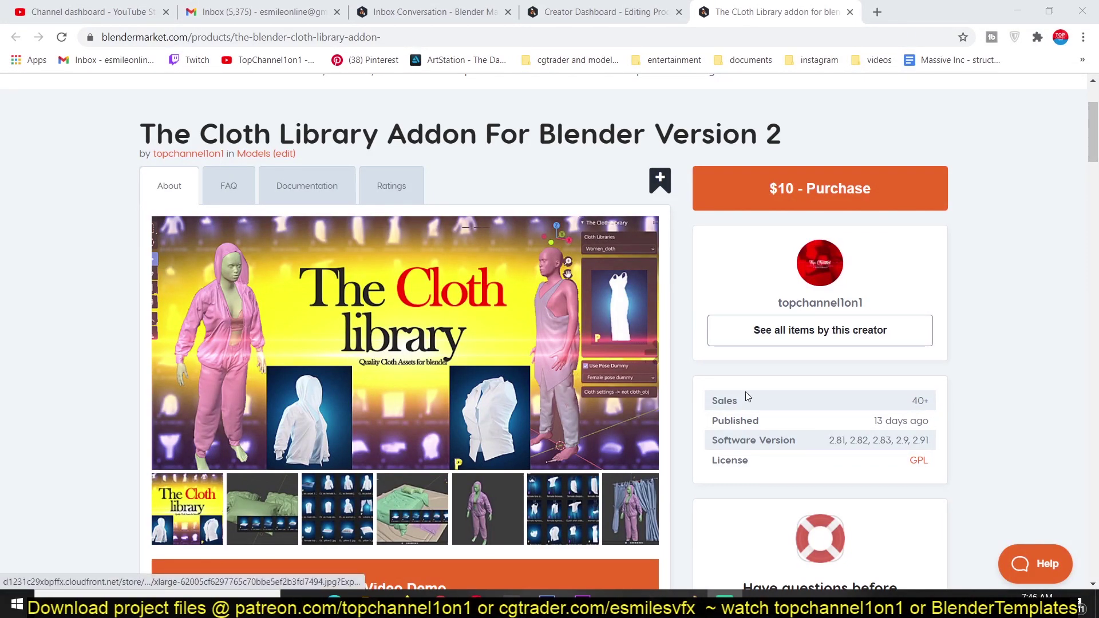
{"action": "scroll", "coordinate": [890, 420], "scroll_direction": "down", "scroll_amount": 5}
{"action": "scroll", "coordinate": [890, 420], "scroll_direction": "down", "scroll_amount": 4}
{"action": "scroll", "coordinate": [890, 420], "scroll_direction": "down", "scroll_amount": 3}
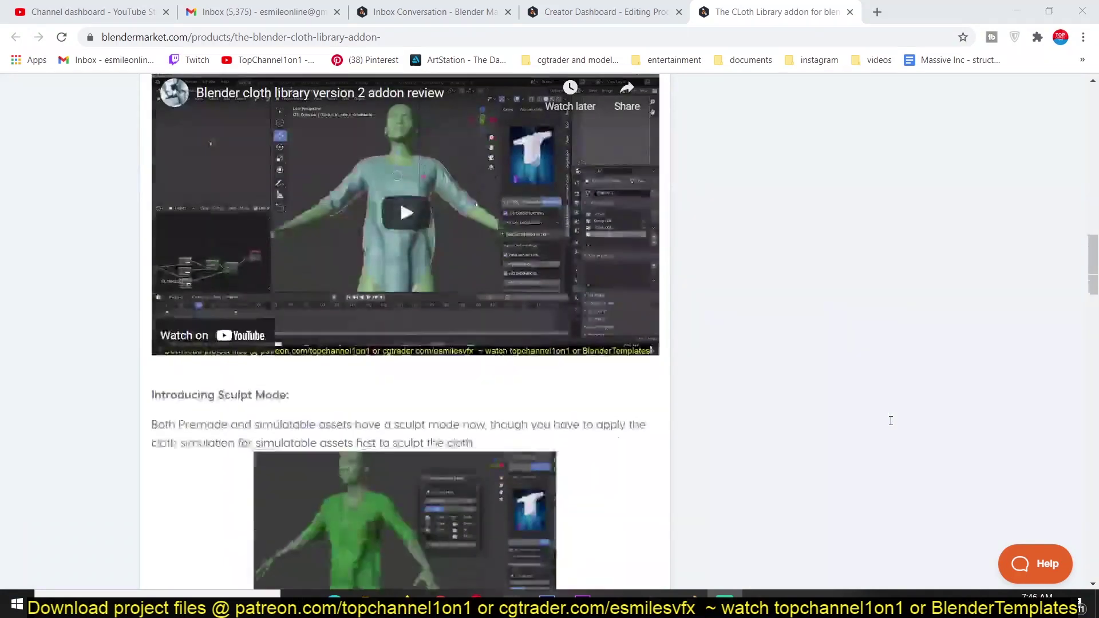
{"action": "scroll", "coordinate": [891, 420], "scroll_direction": "down", "scroll_amount": 5}
Step: Check the downloaded Cloth Library zip, then start an add-on Install from Blender's Preferences
{"action": "left_click", "coordinate": [365, 598]}
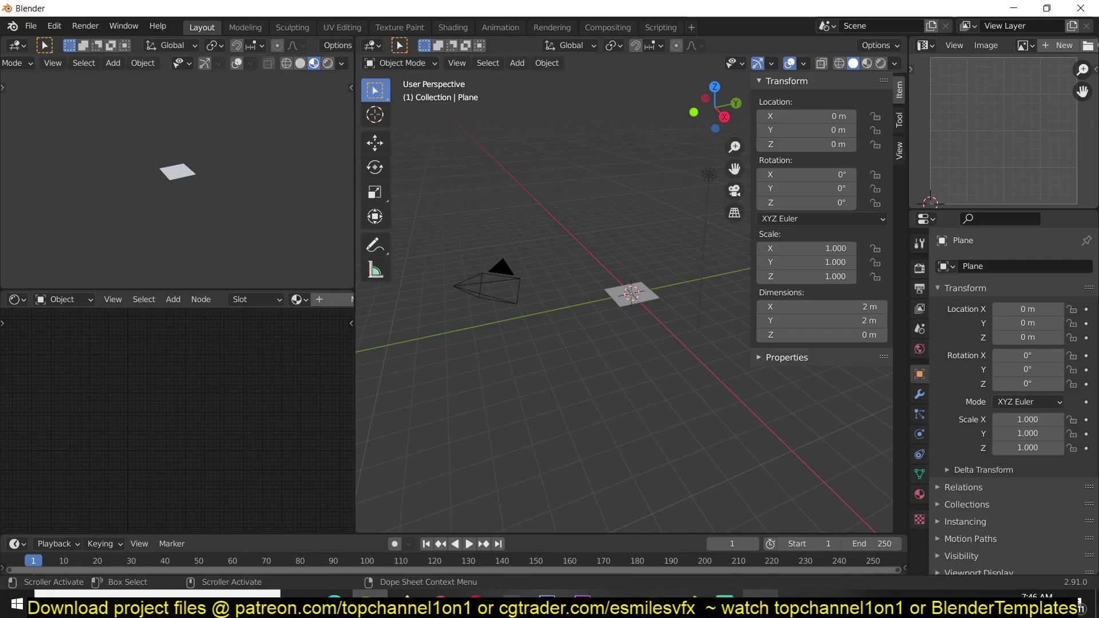
{"action": "left_click", "coordinate": [760, 599]}
{"action": "left_click", "coordinate": [54, 26]}
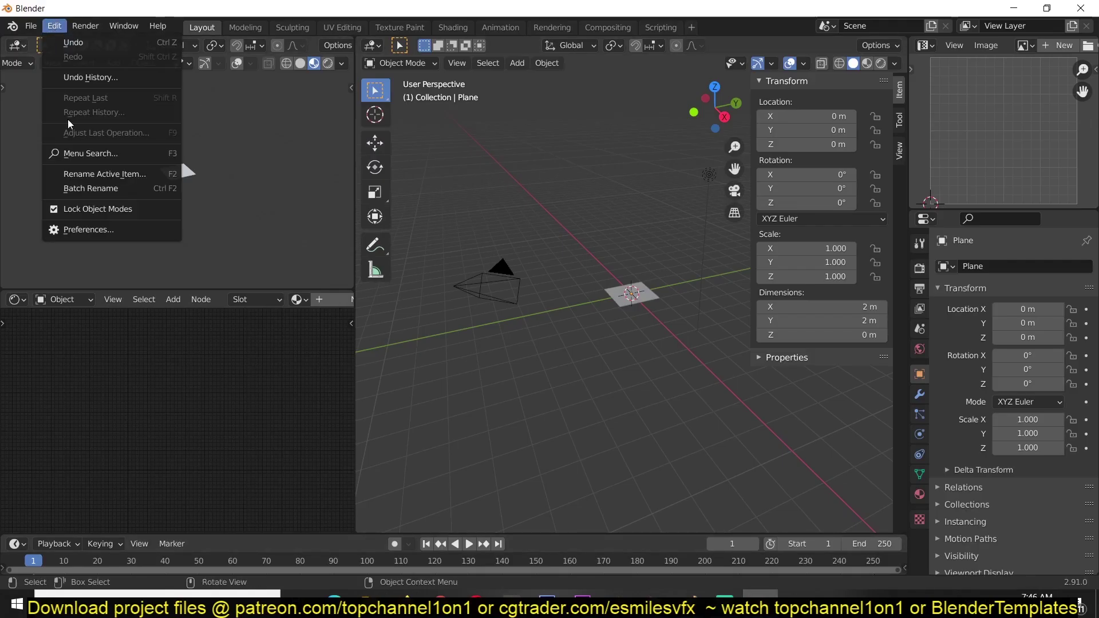
{"action": "left_click", "coordinate": [75, 228]}
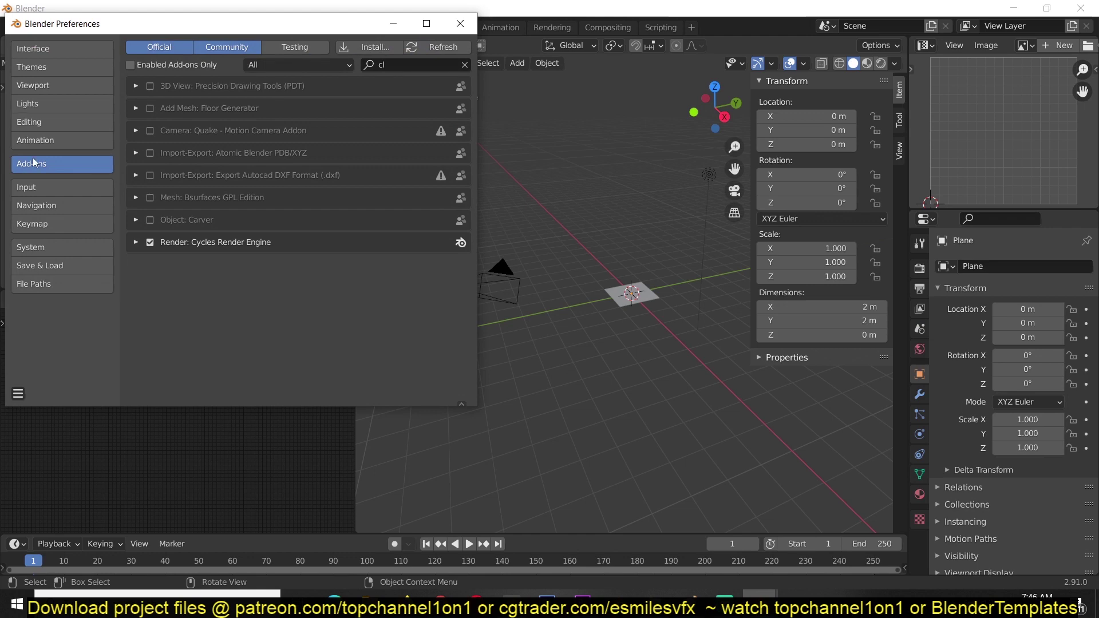
{"action": "left_click", "coordinate": [365, 46]}
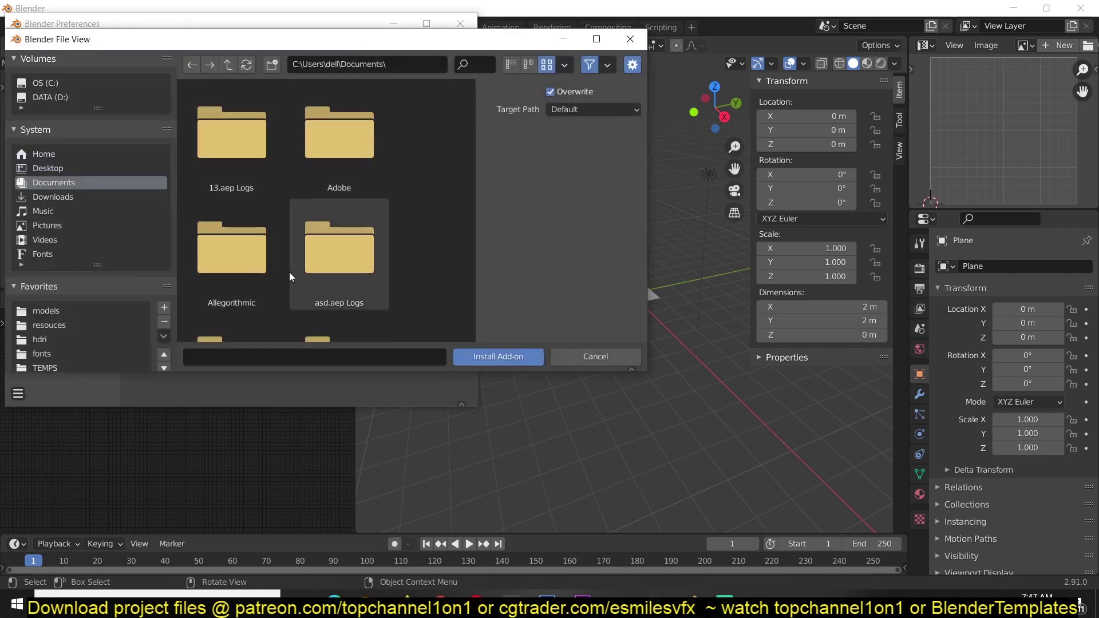
{"action": "scroll", "coordinate": [301, 307], "scroll_direction": "down", "scroll_amount": 3}
{"action": "scroll", "coordinate": [301, 308], "scroll_direction": "down", "scroll_amount": 3}
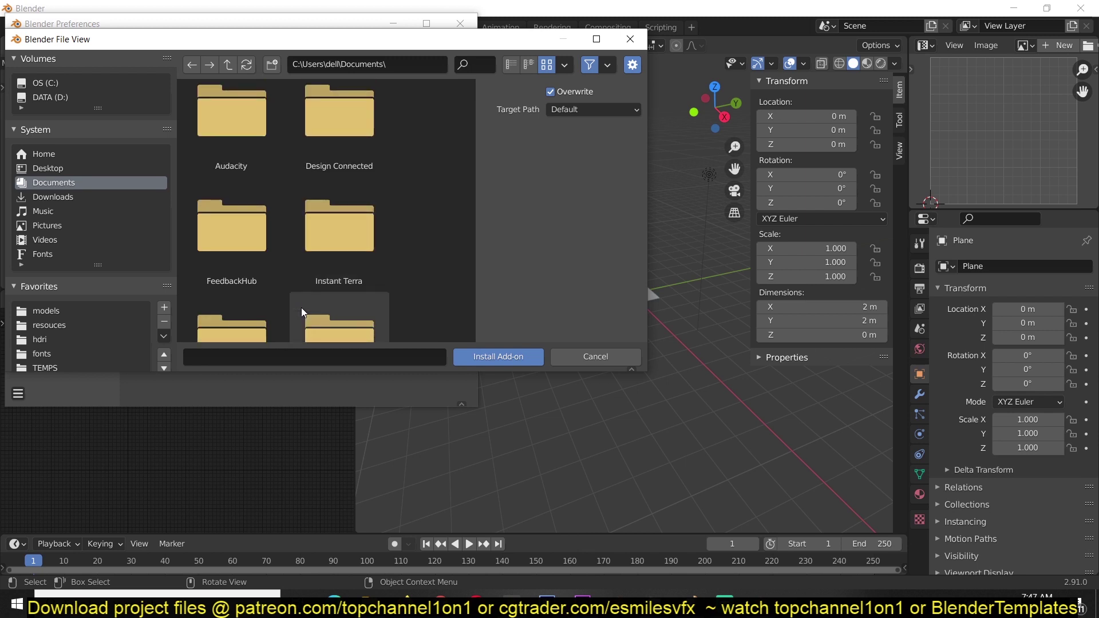
{"action": "scroll", "coordinate": [301, 308], "scroll_direction": "down", "scroll_amount": 3}
{"action": "scroll", "coordinate": [301, 307], "scroll_direction": "down", "scroll_amount": 3}
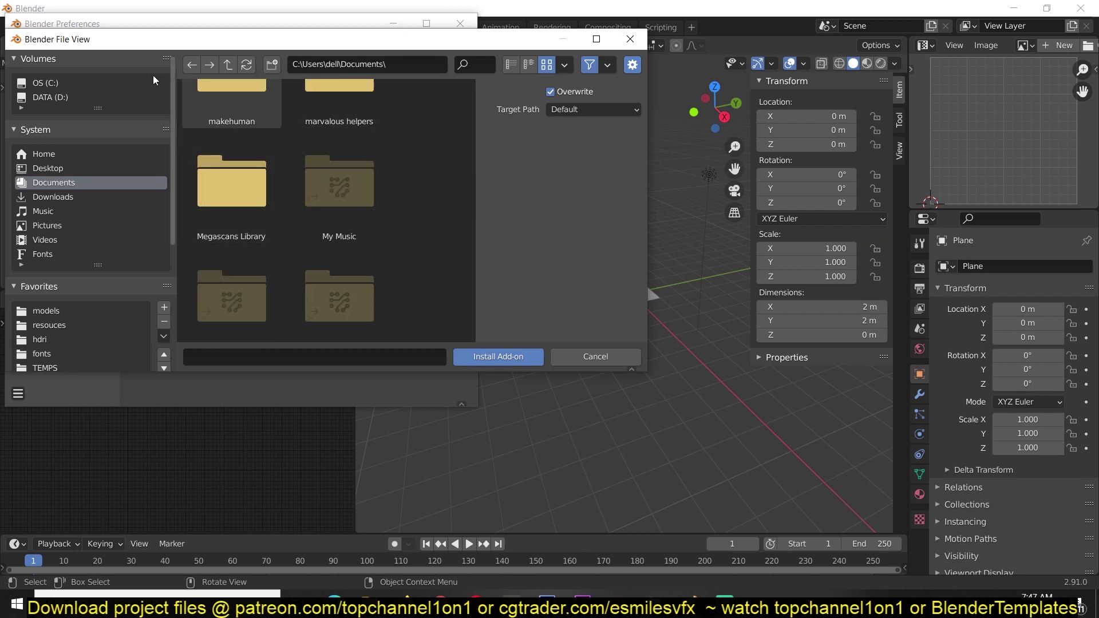
Step: Install The_cloth_library zip from the Desktop as a Blender add-on
{"action": "left_click", "coordinate": [48, 169]}
{"action": "scroll", "coordinate": [293, 256], "scroll_direction": "down", "scroll_amount": 3}
{"action": "scroll", "coordinate": [230, 292], "scroll_direction": "down", "scroll_amount": 2}
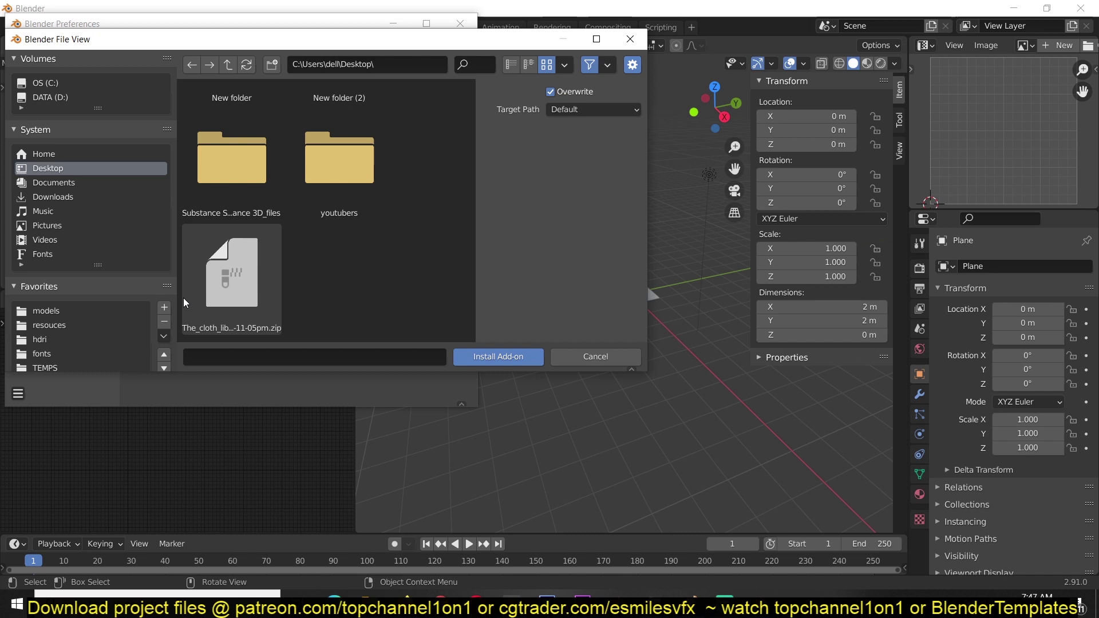
{"action": "left_click", "coordinate": [210, 294]}
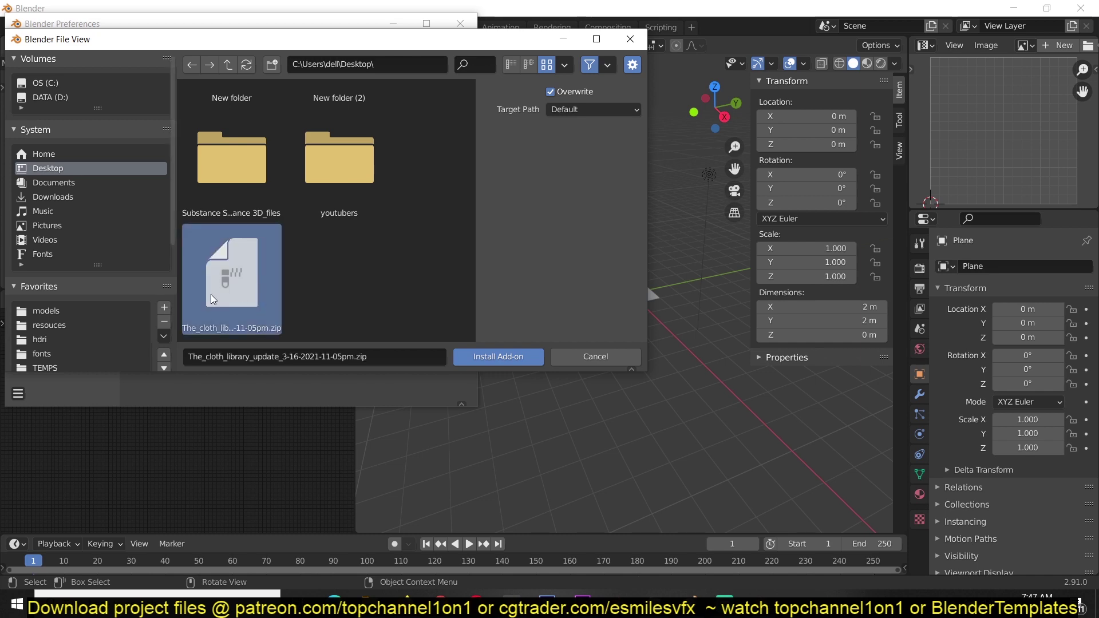
{"action": "left_click", "coordinate": [493, 355]}
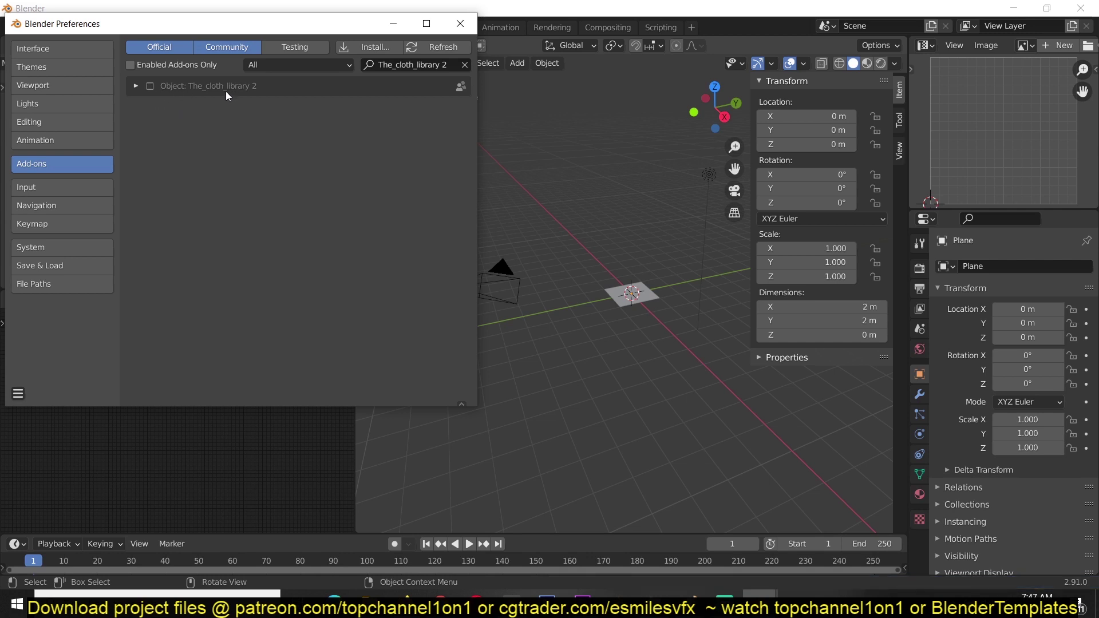
Step: Filter add-ons by 'clo', enable Object: The_cloth_library 2, and show its sidebar panel
{"action": "left_click", "coordinate": [465, 65]}
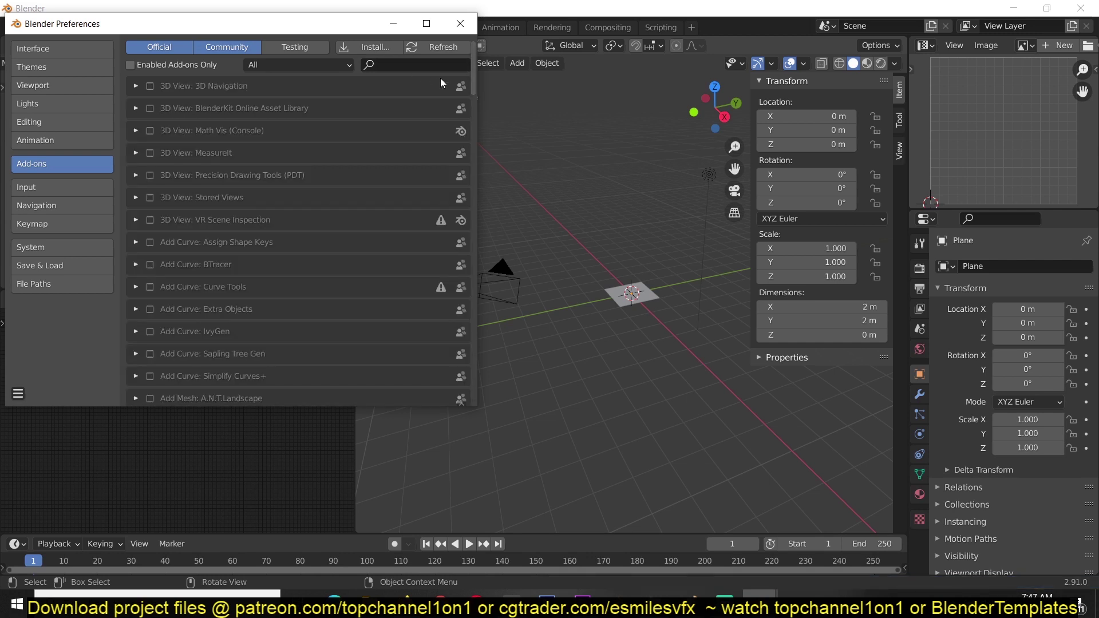
{"action": "left_click", "coordinate": [434, 66]}
{"action": "type", "text": "cl"}
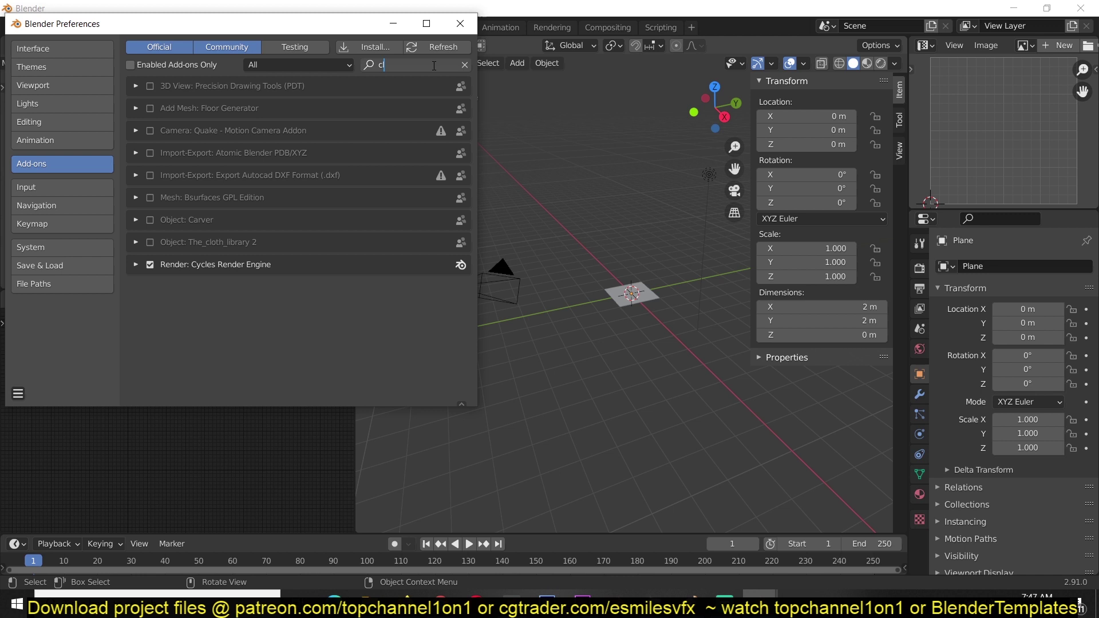
{"action": "type", "text": "o"}
{"action": "key", "text": "Return"}
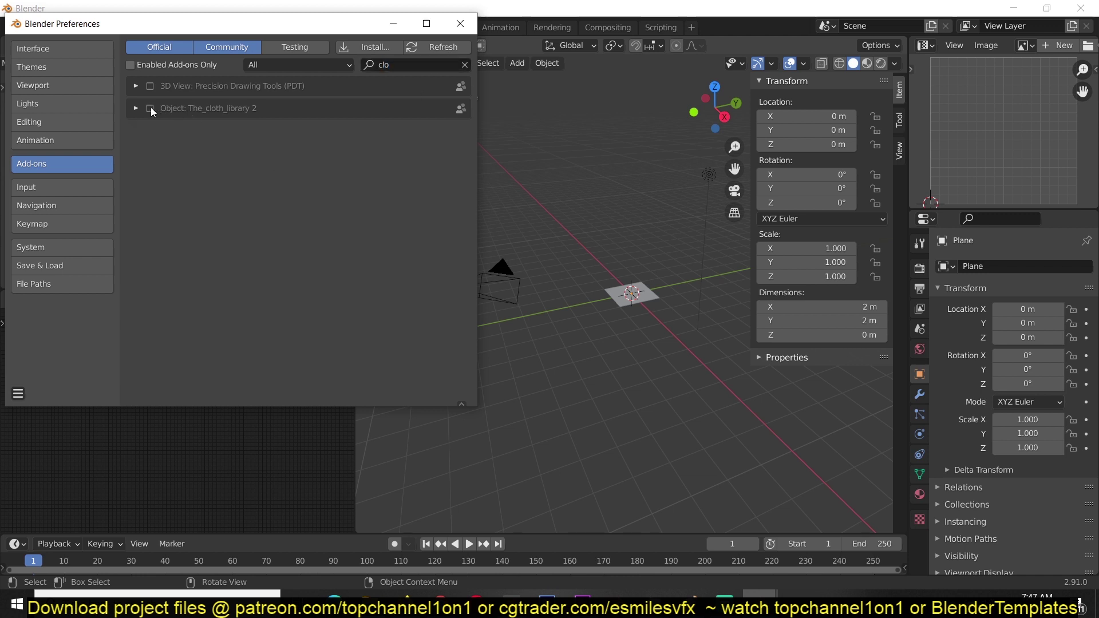
{"action": "left_click", "coordinate": [151, 108]}
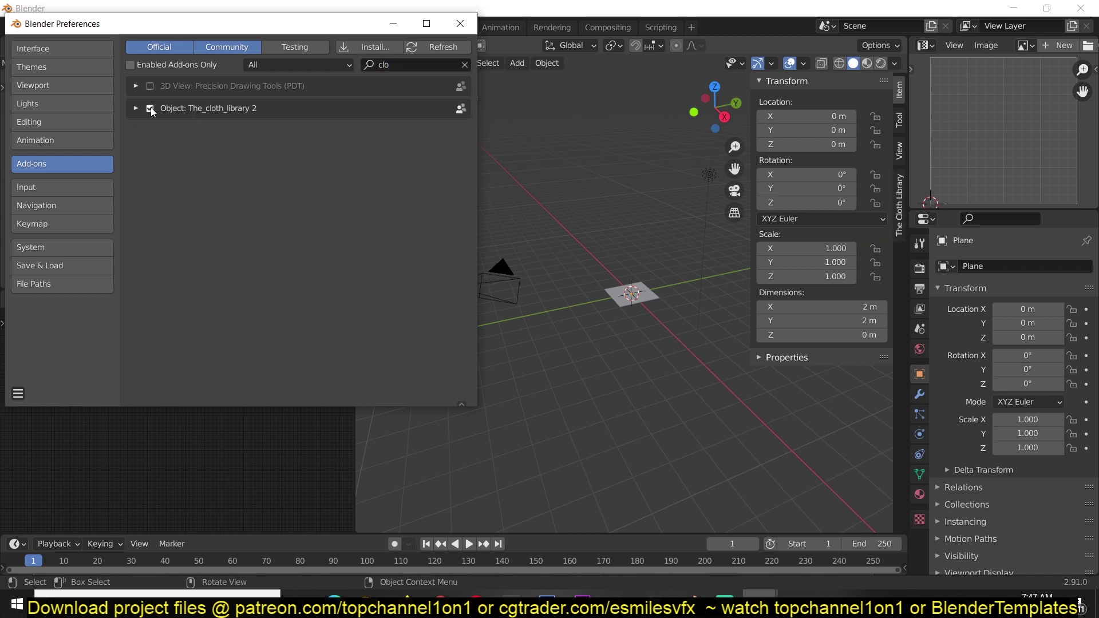
{"action": "left_click", "coordinate": [899, 206]}
{"action": "scroll", "coordinate": [806, 468], "scroll_direction": "up", "scroll_amount": 3}
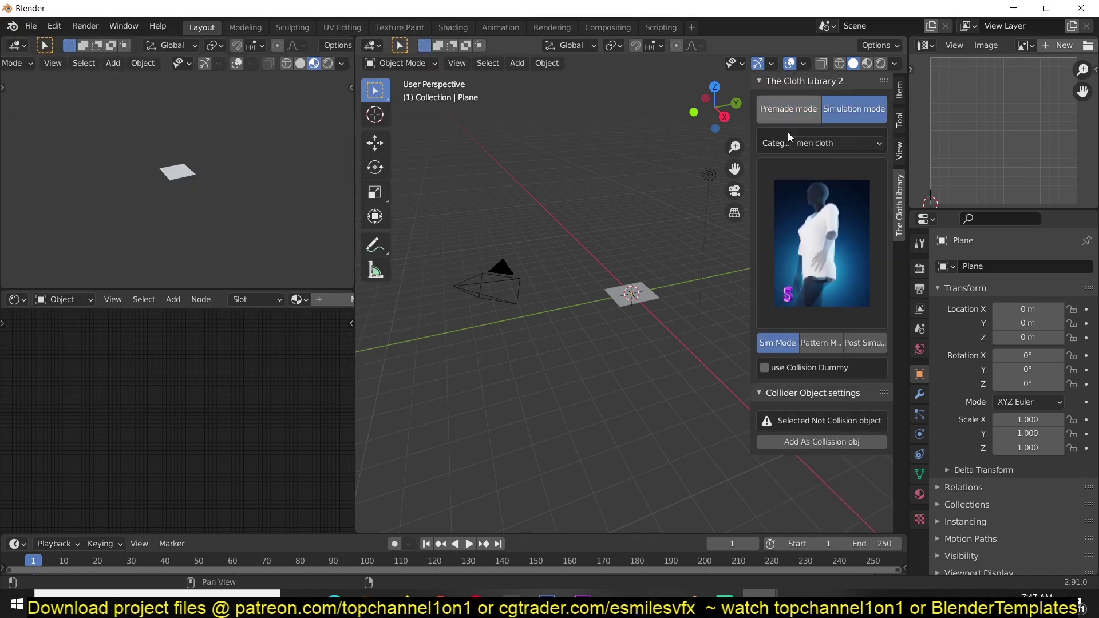
Step: Add CL_male_trousers_simulatable from the men cloth preset gallery
{"action": "left_click", "coordinate": [810, 257]}
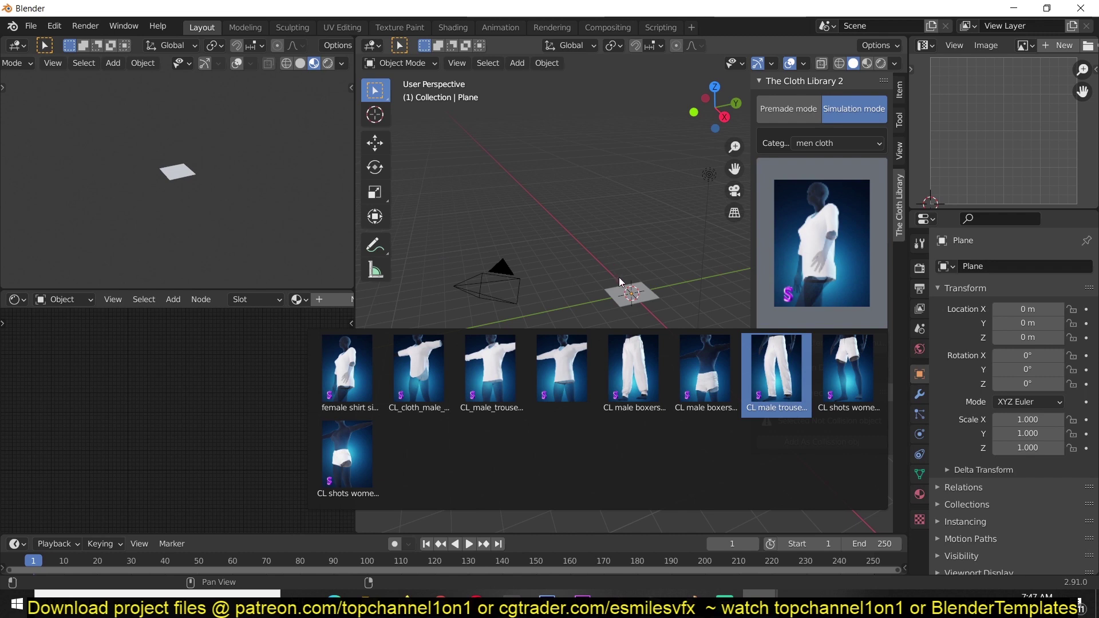
{"action": "left_click", "coordinate": [775, 369]}
{"action": "scroll", "coordinate": [787, 251], "scroll_direction": "down", "scroll_amount": 3}
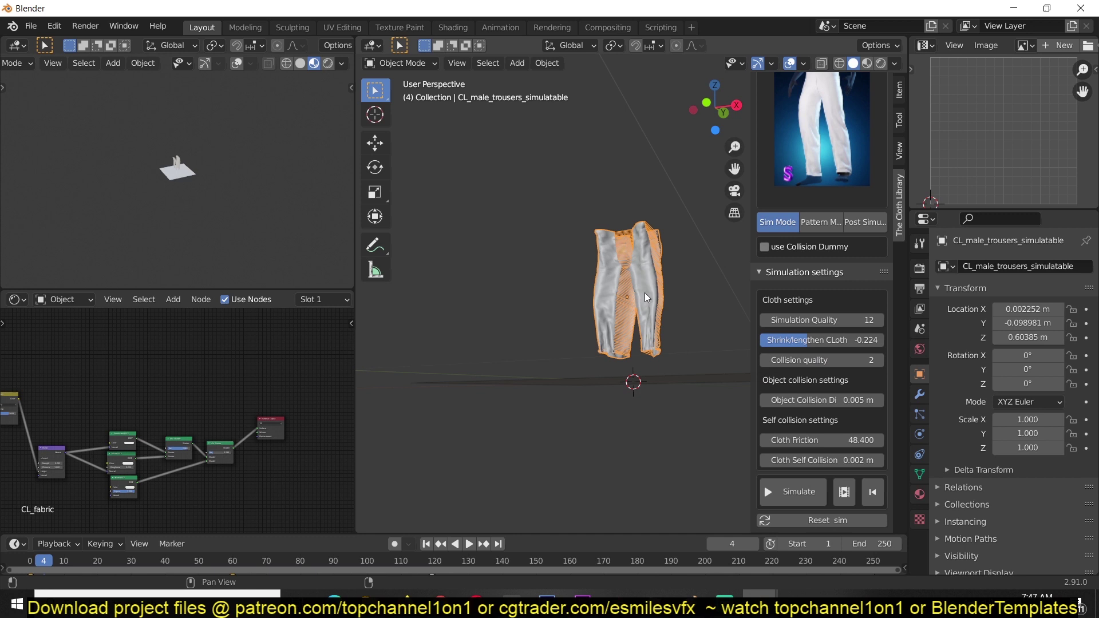
Step: Add a female collision dummy, reset the trousers simulation, and enter Pattern Mode
{"action": "left_click", "coordinate": [764, 247]}
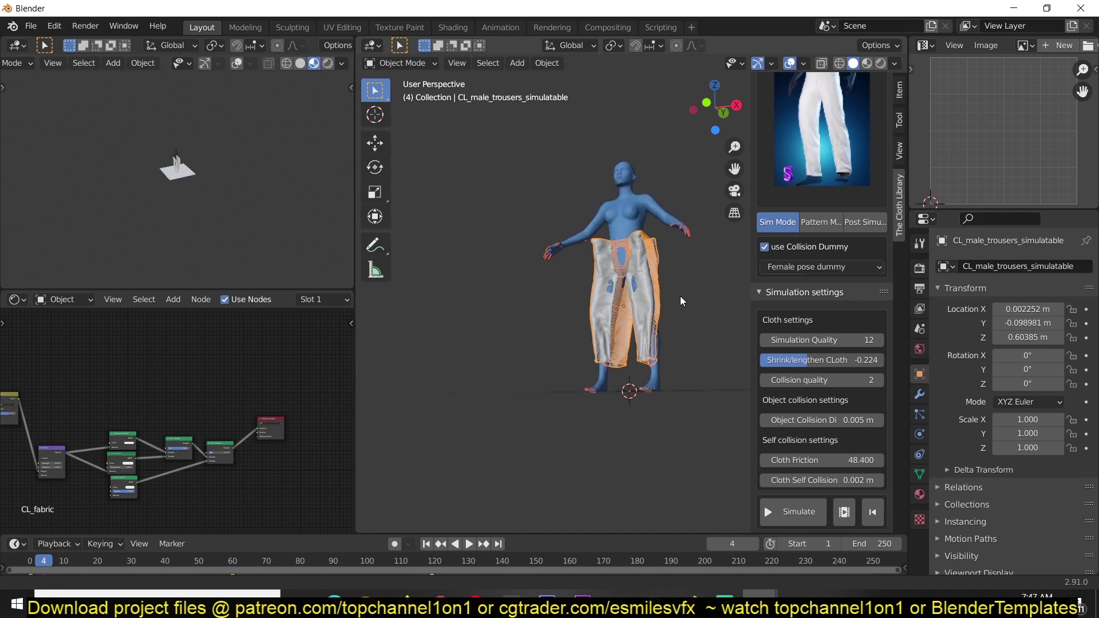
{"action": "scroll", "coordinate": [852, 511], "scroll_direction": "down", "scroll_amount": 1}
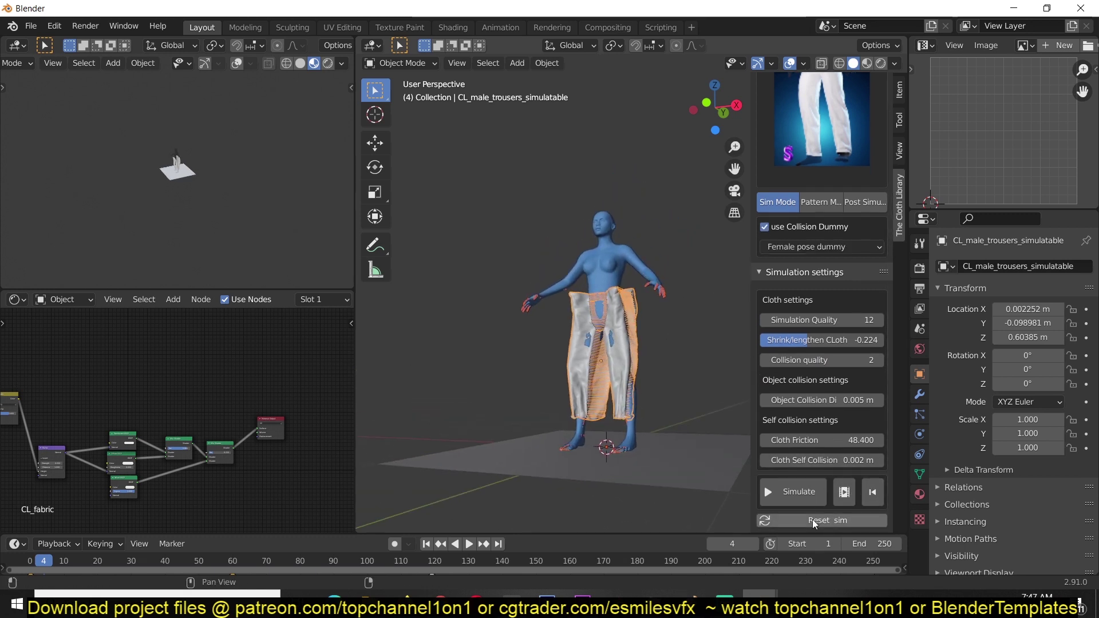
{"action": "left_click", "coordinate": [784, 519]}
{"action": "mouse_move", "coordinate": [666, 393]}
{"action": "middle_mouse_down", "text": "shift"}
{"action": "mouse_move", "coordinate": [658, 426]}
{"action": "mouse_move", "coordinate": [721, 361]}
{"action": "mouse_move", "coordinate": [657, 277]}
{"action": "mouse_move", "coordinate": [738, 223]}
{"action": "middle_mouse_up", "text": "shift"}
{"action": "scroll", "coordinate": [686, 395], "scroll_direction": "up", "scroll_amount": 3}
{"action": "left_click", "coordinate": [834, 204]}
{"action": "middle_click_drag", "start_coordinate": [658, 275], "coordinate": [587, 299], "text": "shift"}
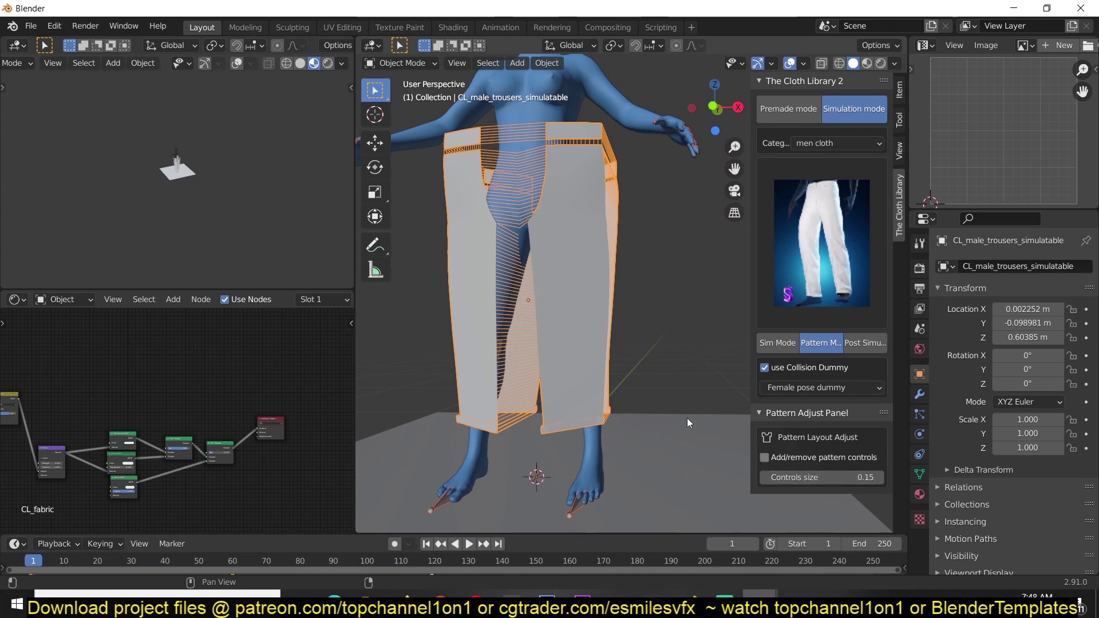
Step: Show pattern controls, move one control empty, then reselect the trousers in Sim Mode
{"action": "left_click", "coordinate": [764, 457]}
{"action": "left_click", "coordinate": [666, 301]}
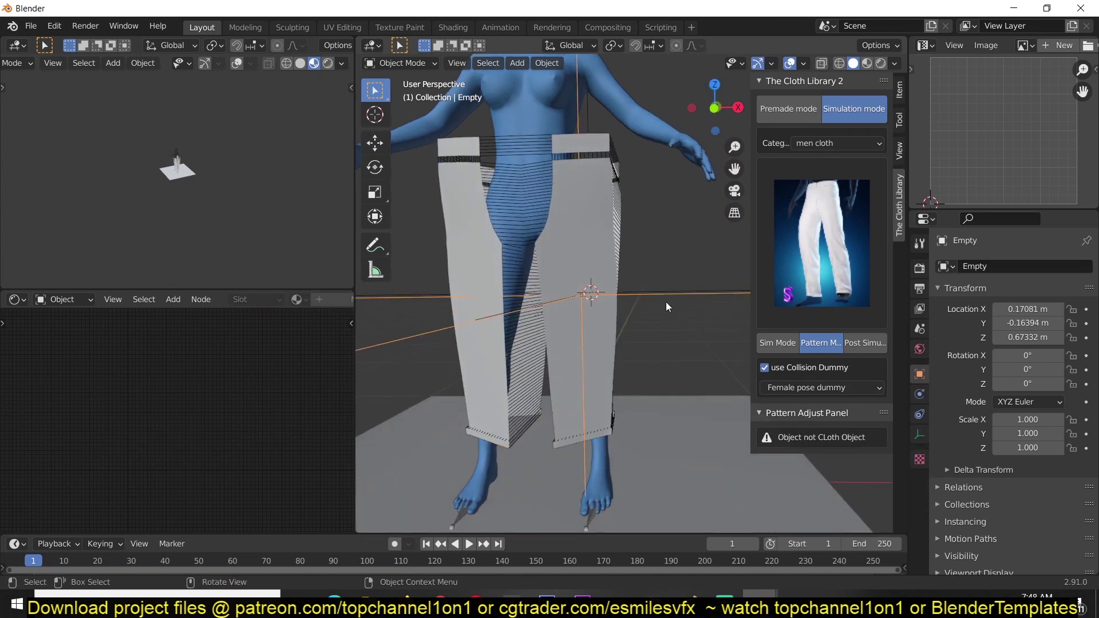
{"action": "key", "text": "g"}
{"action": "left_click", "coordinate": [644, 302]}
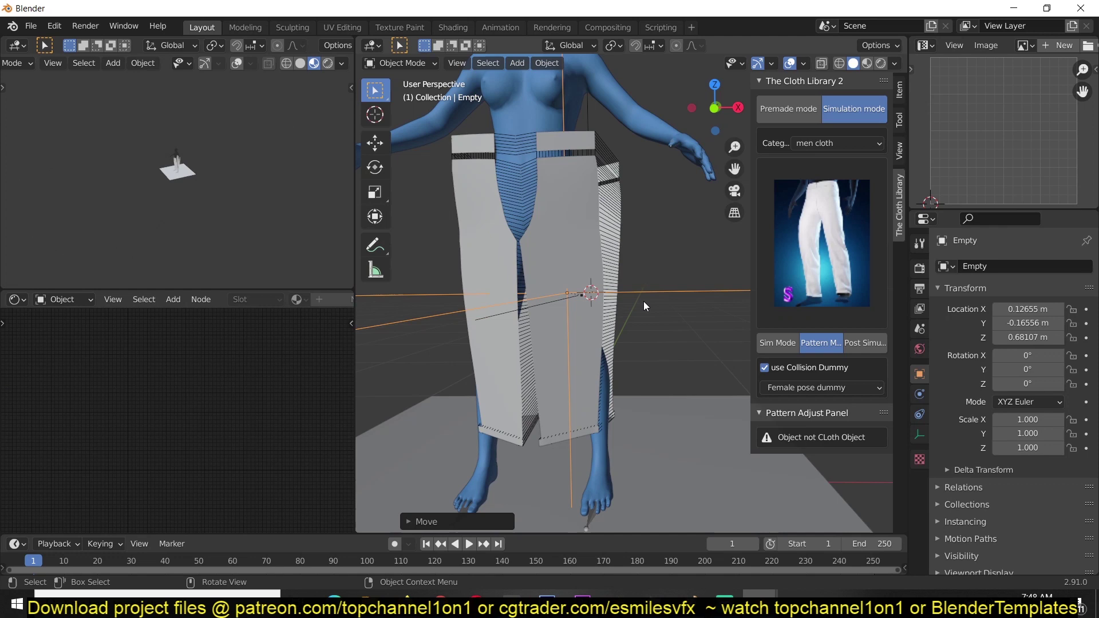
{"action": "mouse_move", "coordinate": [643, 302]}
{"action": "middle_mouse_down"}
{"action": "mouse_move", "coordinate": [389, 342]}
{"action": "mouse_move", "coordinate": [608, 335]}
{"action": "middle_mouse_up"}
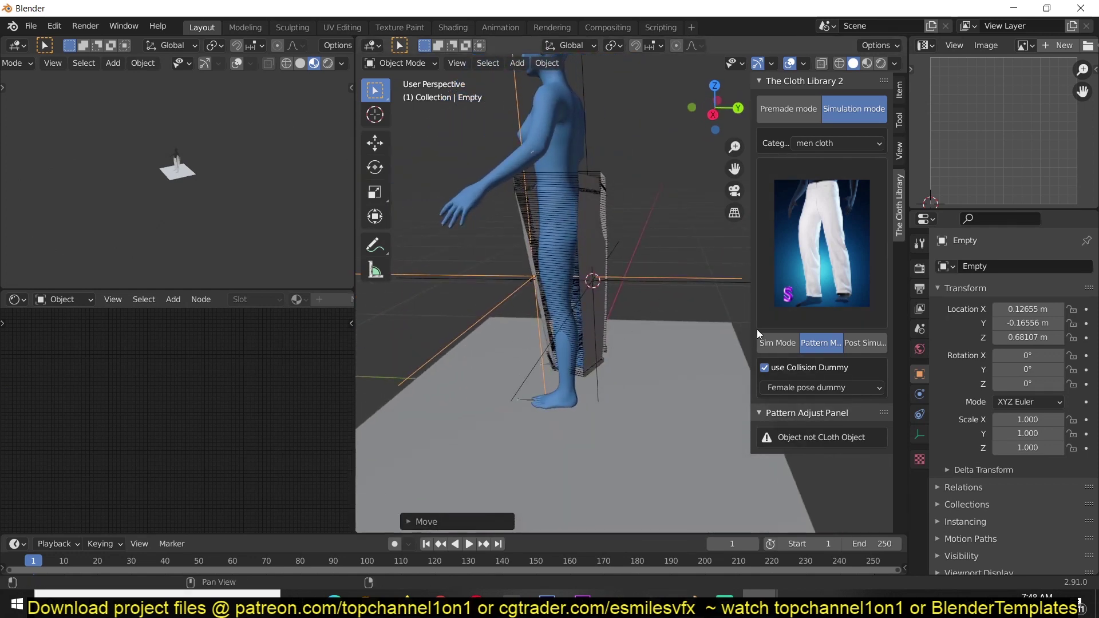
{"action": "left_click", "coordinate": [776, 342]}
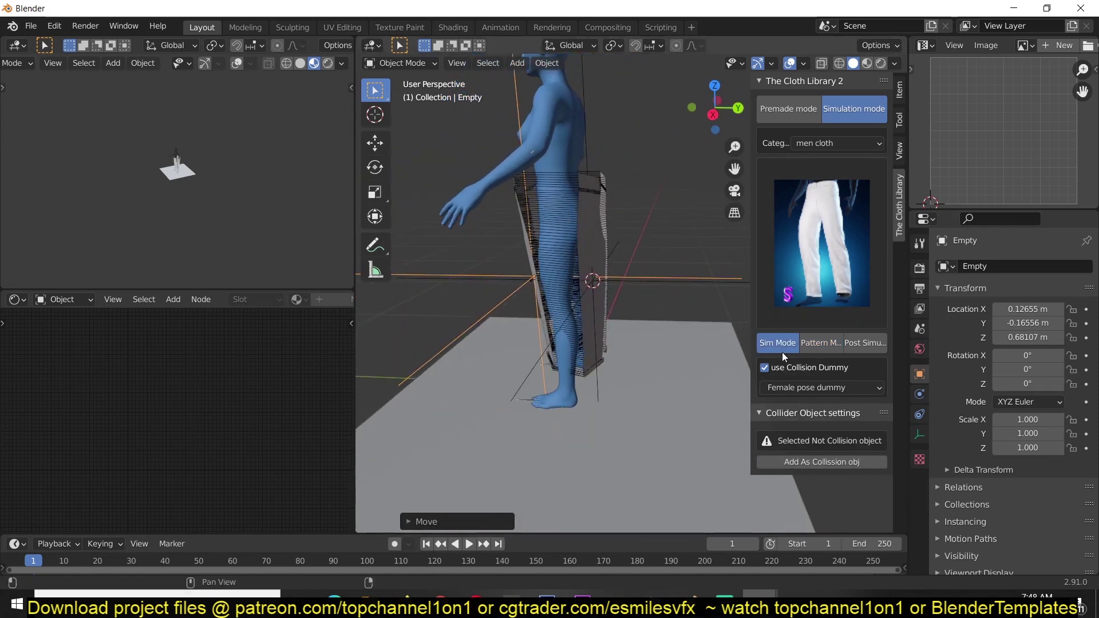
{"action": "left_click", "coordinate": [607, 252]}
{"action": "scroll", "coordinate": [827, 513], "scroll_direction": "down", "scroll_amount": 3}
Step: Run the trousers cloth simulation, pause it at frame 11, and inspect the drape
{"action": "left_click", "coordinate": [805, 499]}
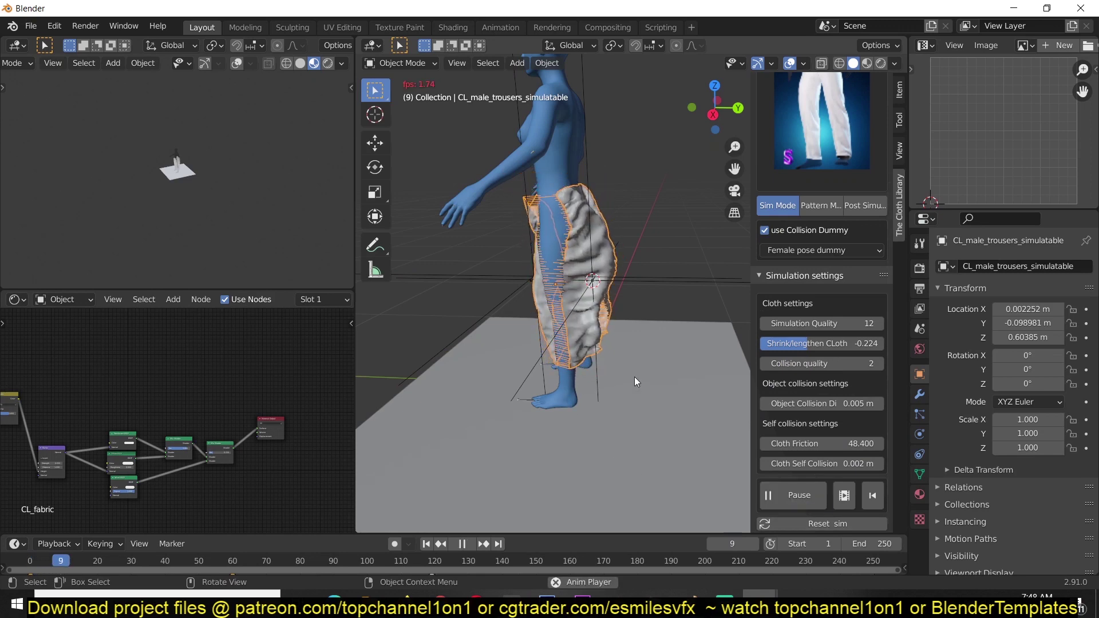
{"action": "left_click", "coordinate": [809, 482]}
{"action": "mouse_move", "coordinate": [601, 412]}
{"action": "middle_mouse_down"}
{"action": "mouse_move", "coordinate": [487, 377]}
{"action": "mouse_move", "coordinate": [658, 400]}
{"action": "middle_mouse_up"}
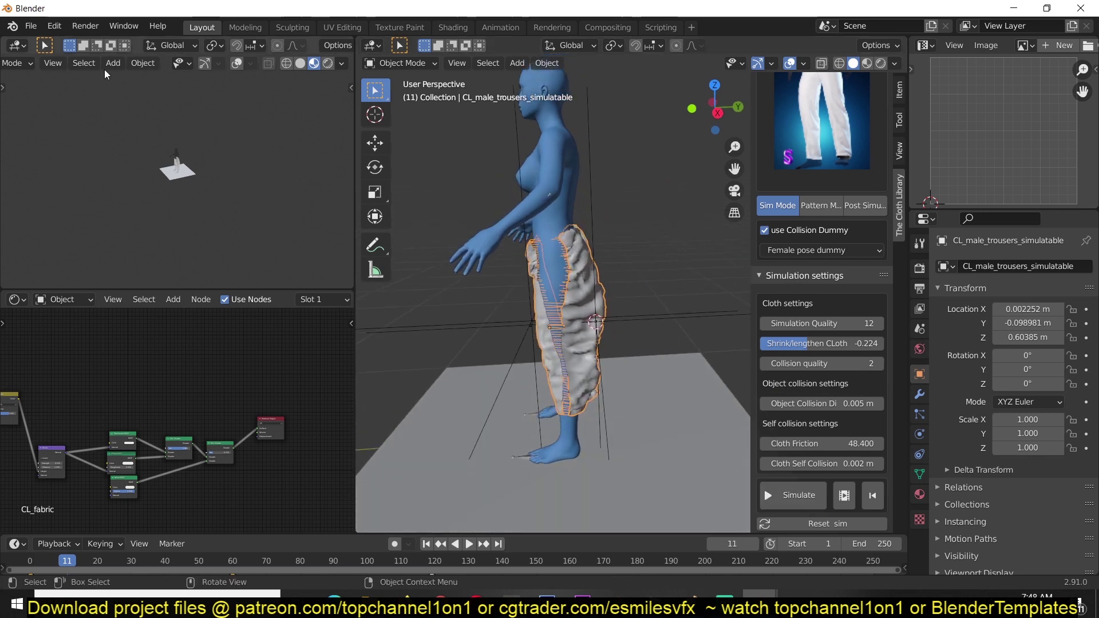
Step: Reopen Preferences, delete the 'clo' add-on search text, and close the window
{"action": "left_click", "coordinate": [55, 26]}
{"action": "left_click", "coordinate": [86, 229]}
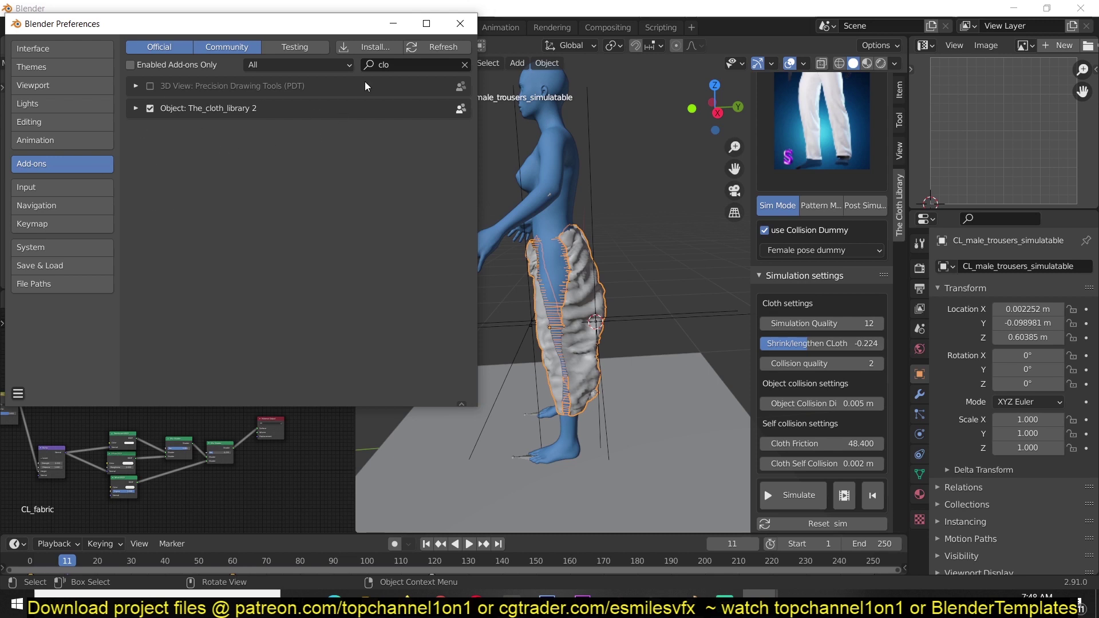
{"action": "left_click", "coordinate": [462, 65]}
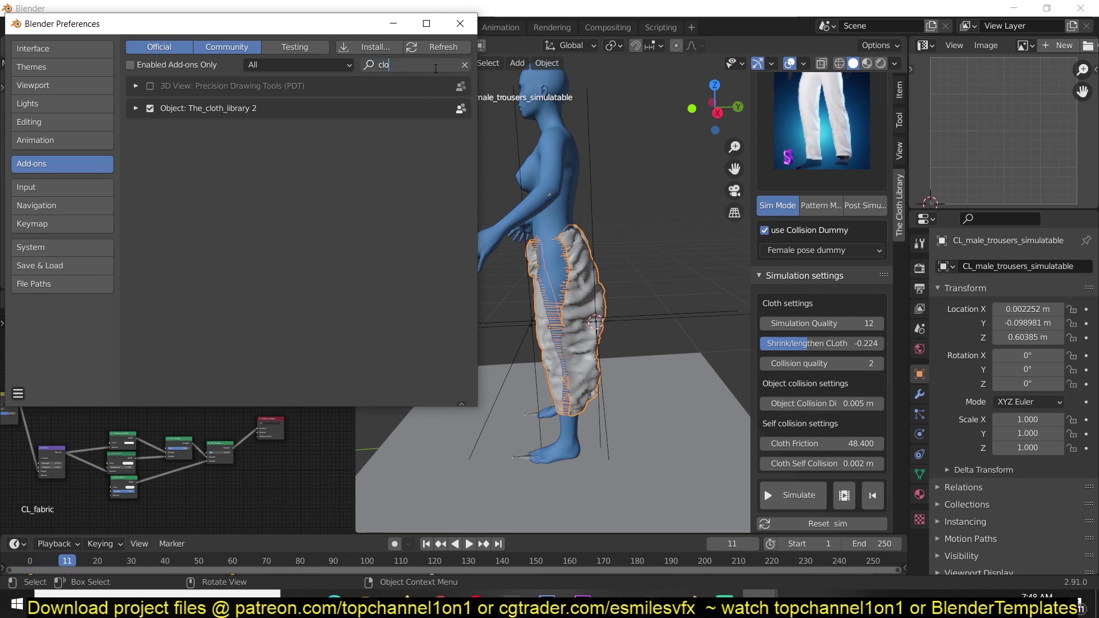
{"action": "key", "text": "BackSpace"}
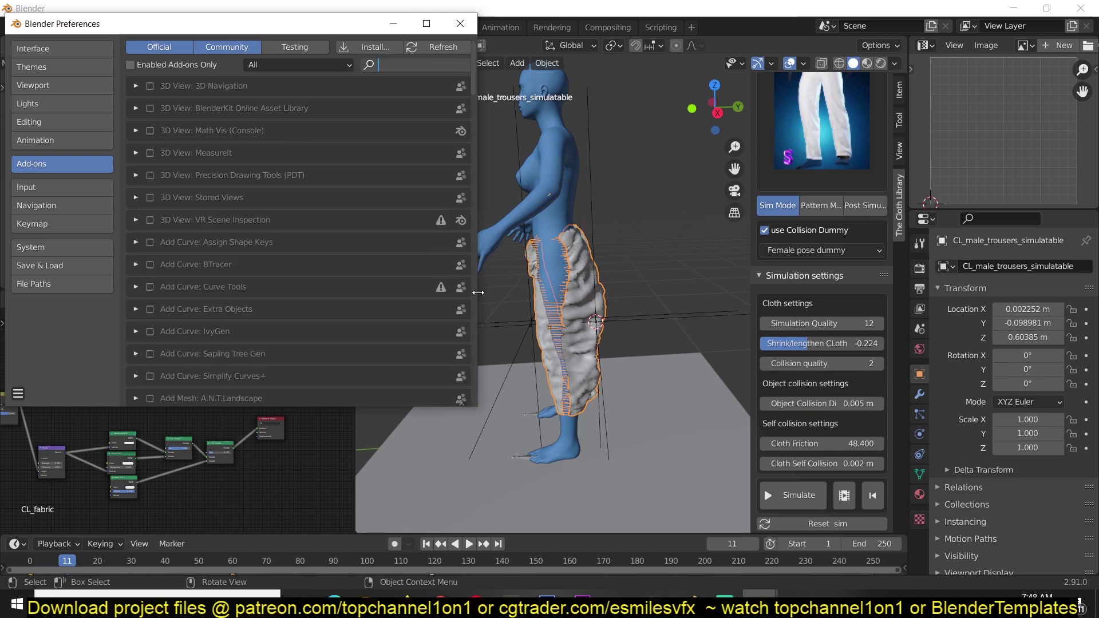
{"action": "left_click", "coordinate": [458, 23]}
Step: Switch to File Explorer showing The_cloth_library_update zip on the Desktop
{"action": "key", "text": "alt+Tab"}
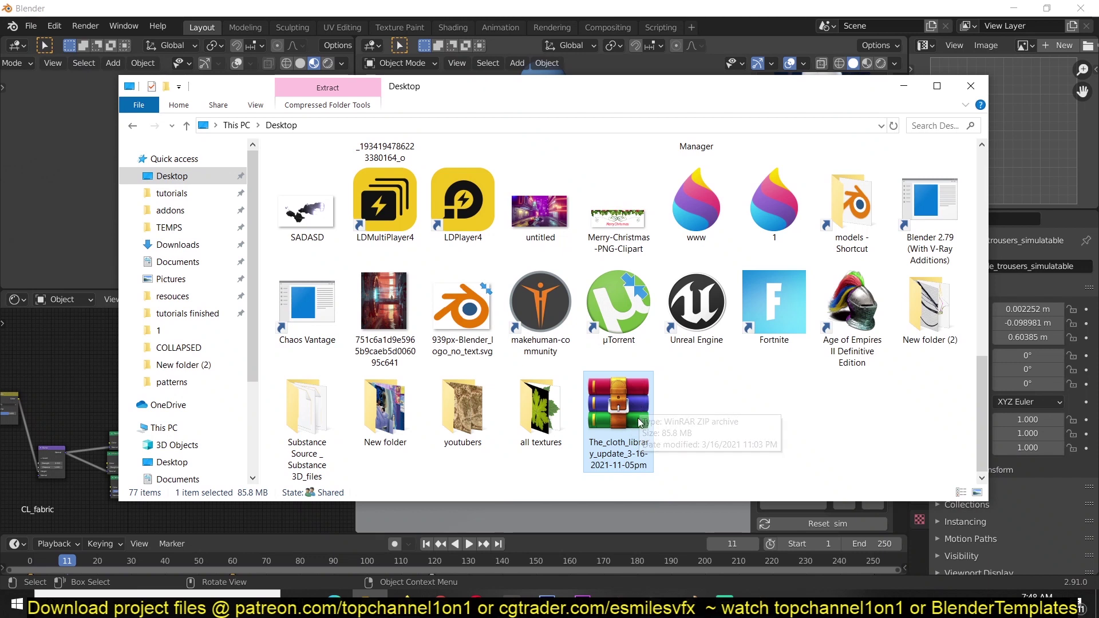
{"action": "mouse_move", "coordinate": [618, 408]}
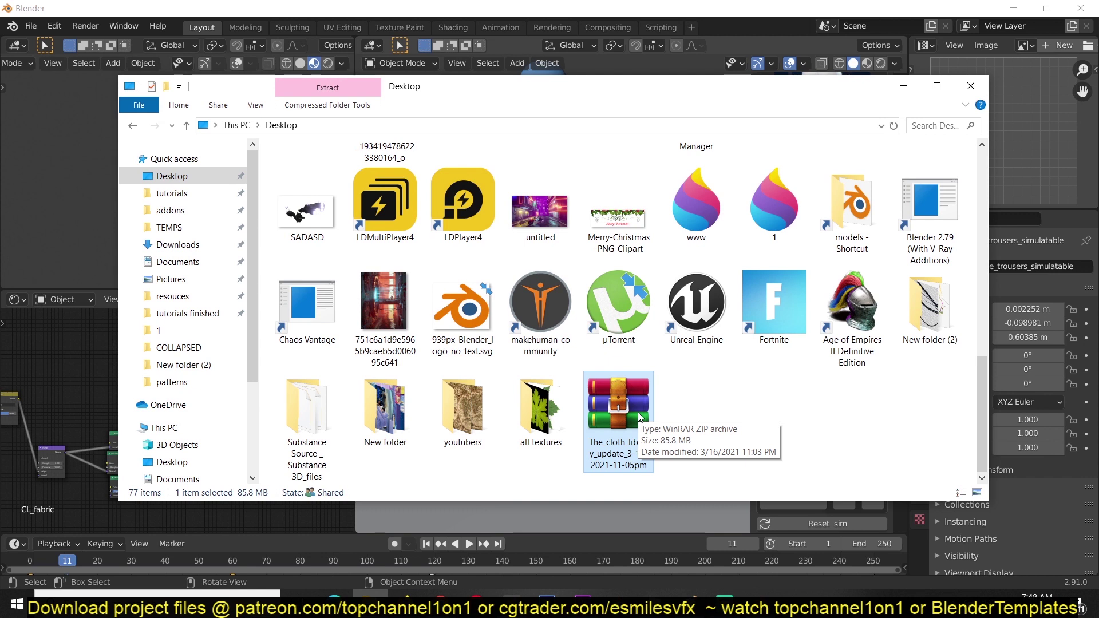
Step: Open the %temp% folder through the Windows Run prompt
{"action": "key", "text": "super+r"}
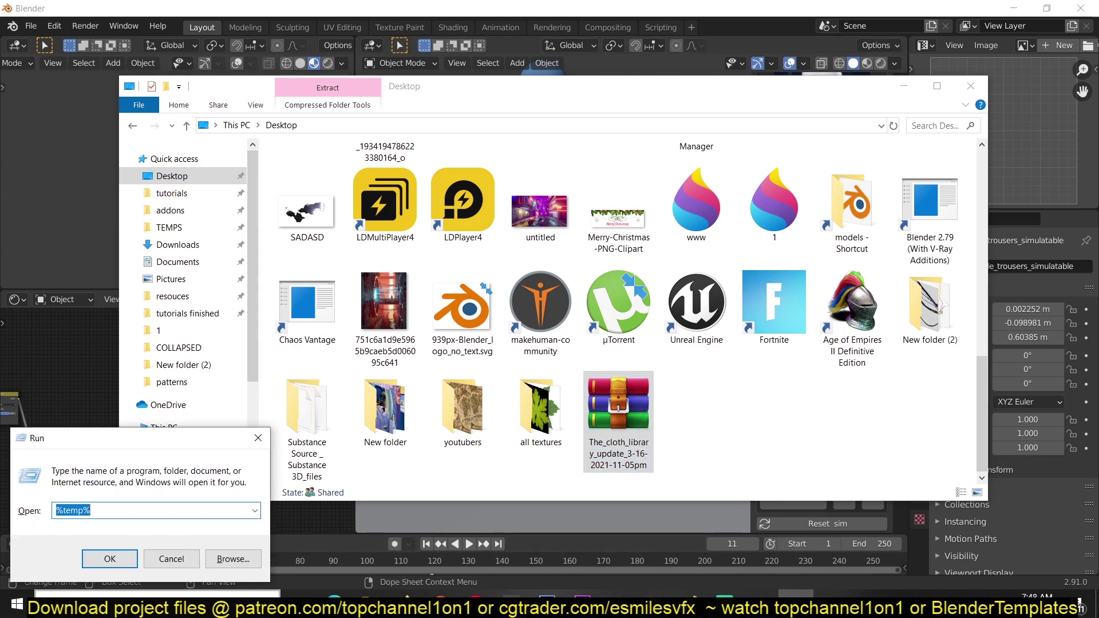
{"action": "left_click", "coordinate": [57, 515]}
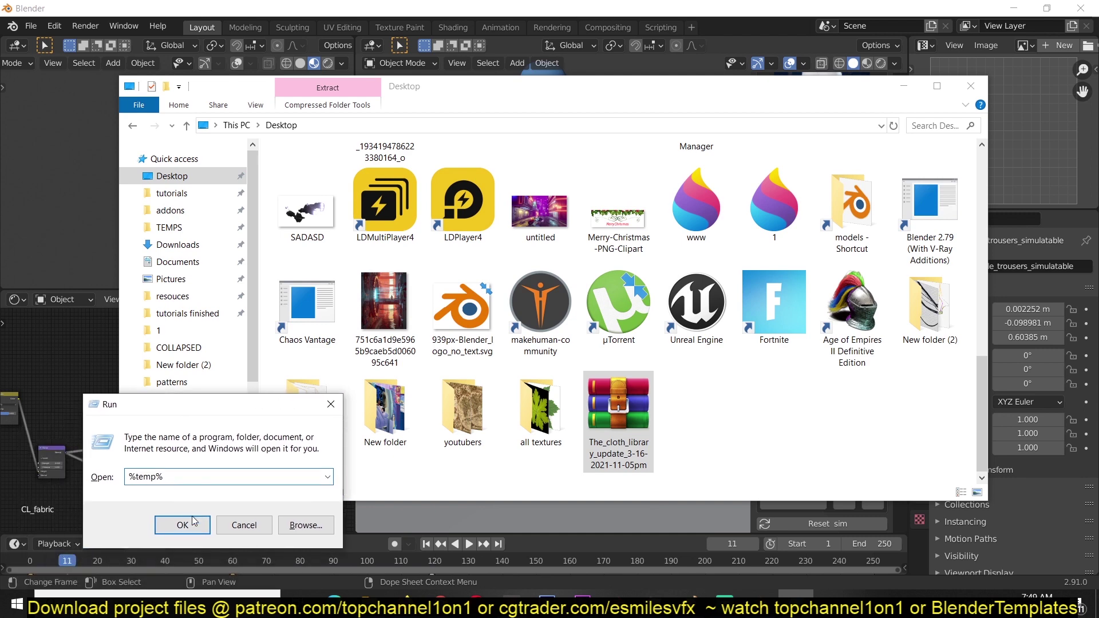
{"action": "key", "text": "Return"}
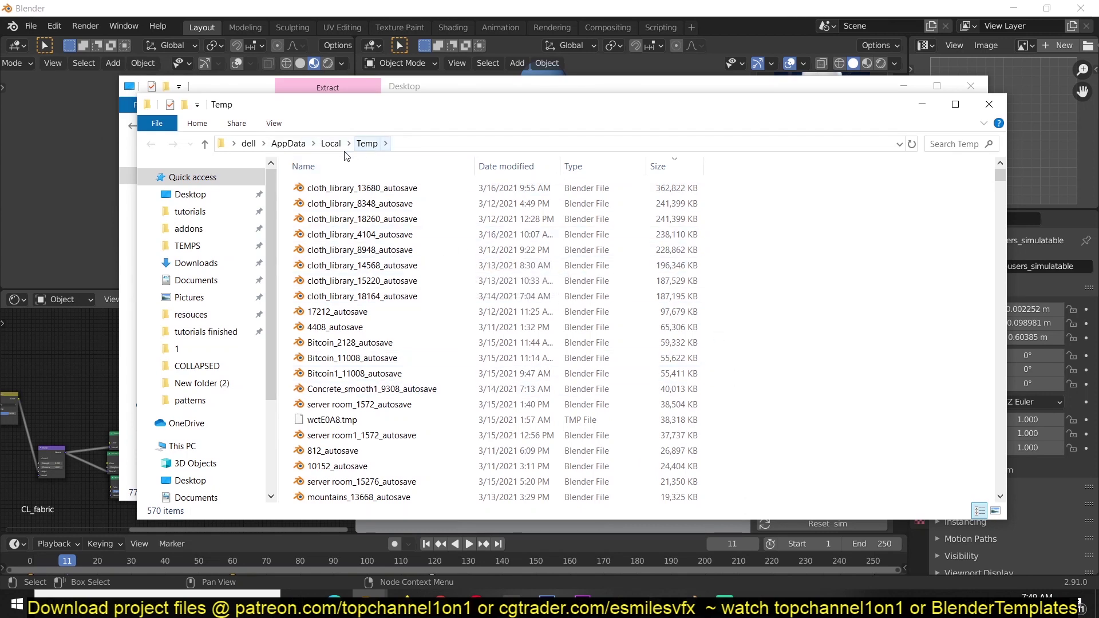
Step: Navigate from AppData to Roaming > Blender Foundation > Blender
{"action": "left_click", "coordinate": [301, 146]}
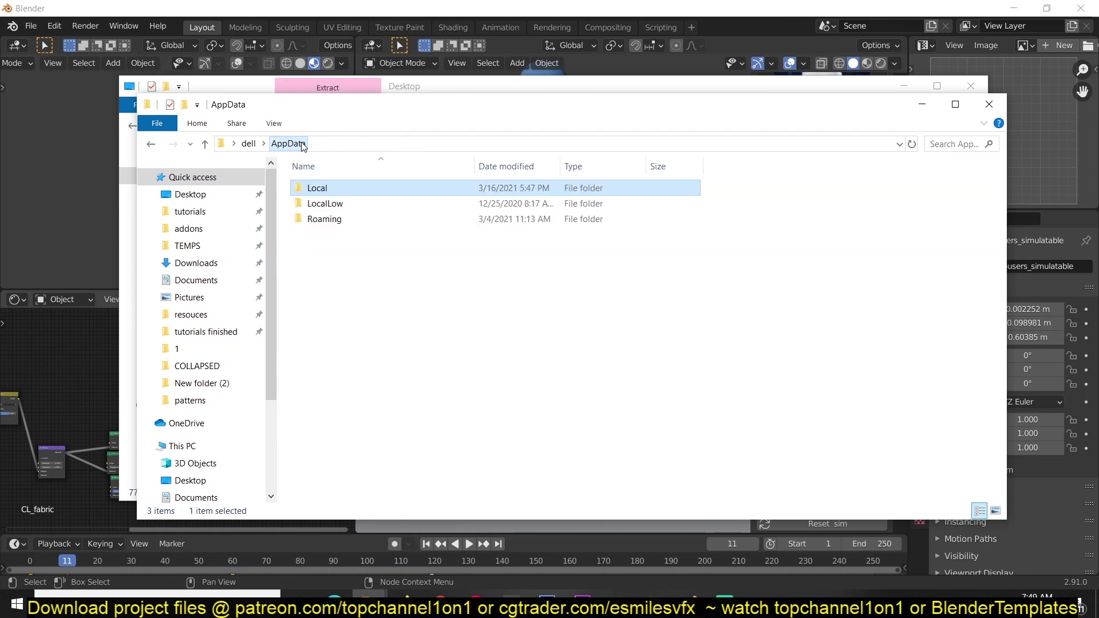
{"action": "double_click", "coordinate": [321, 221]}
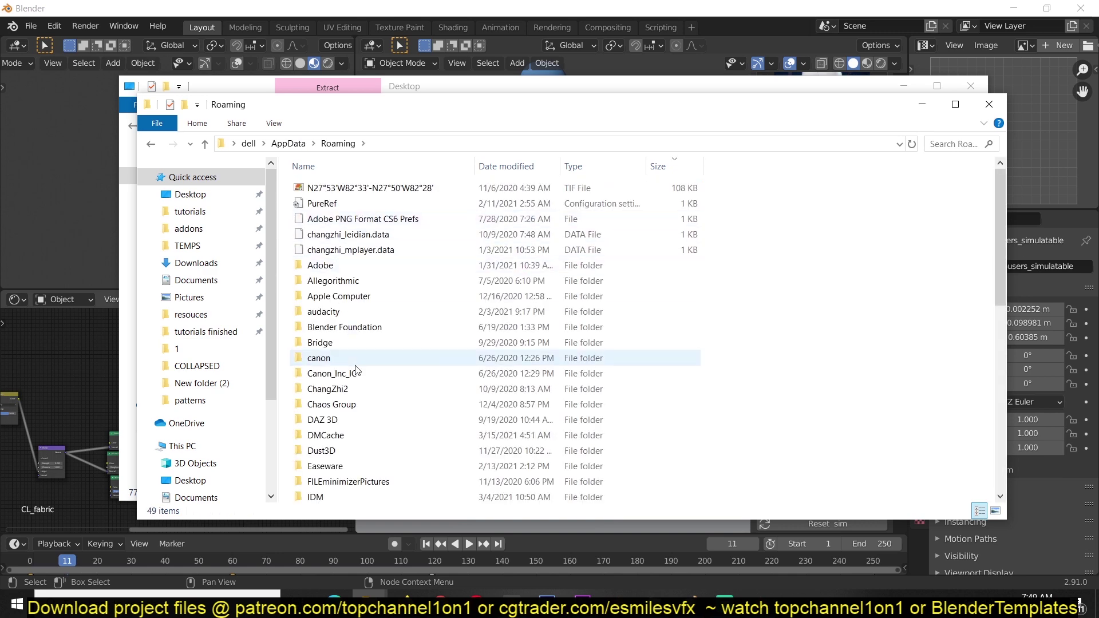
{"action": "scroll", "coordinate": [351, 368], "scroll_direction": "down", "scroll_amount": 2}
{"action": "scroll", "coordinate": [319, 418], "scroll_direction": "down", "scroll_amount": 3}
{"action": "scroll", "coordinate": [319, 356], "scroll_direction": "up", "scroll_amount": 4}
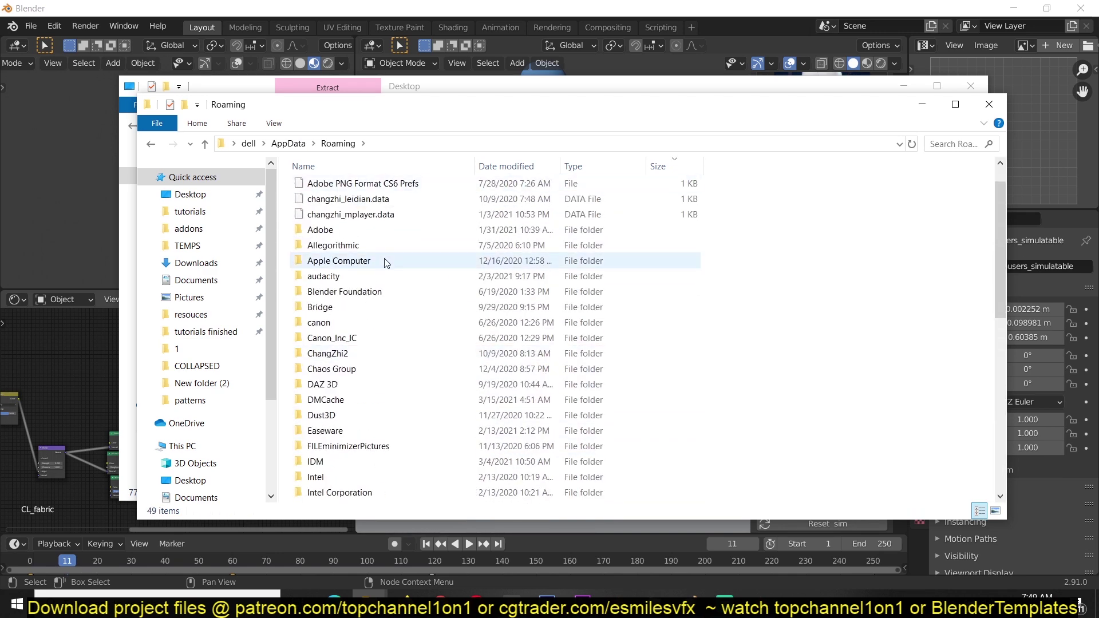
{"action": "double_click", "coordinate": [352, 293]}
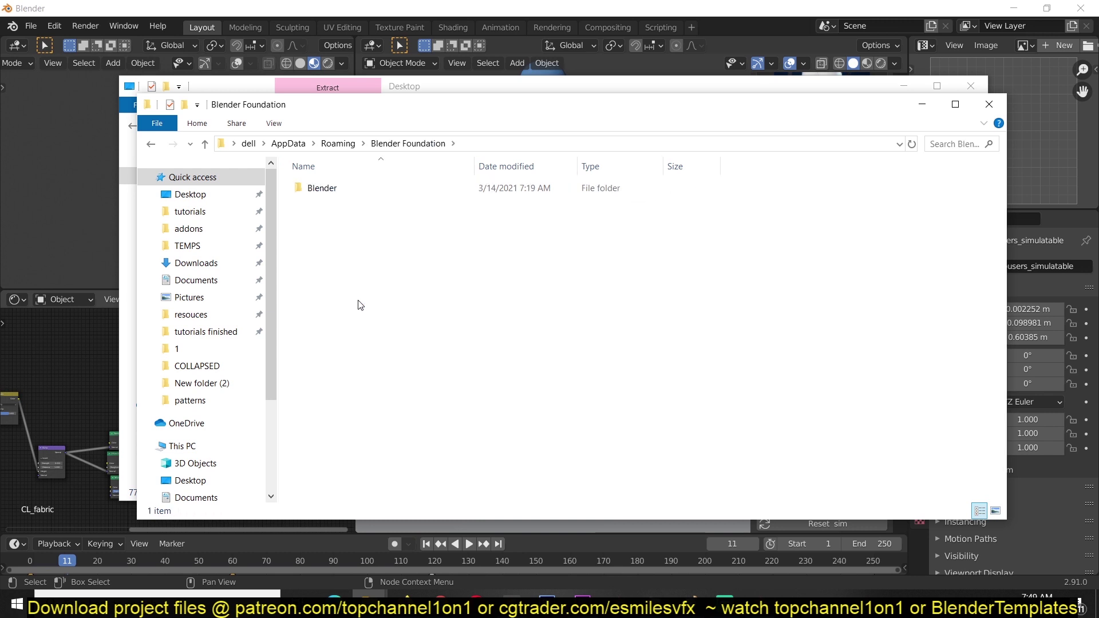
{"action": "double_click", "coordinate": [391, 188]}
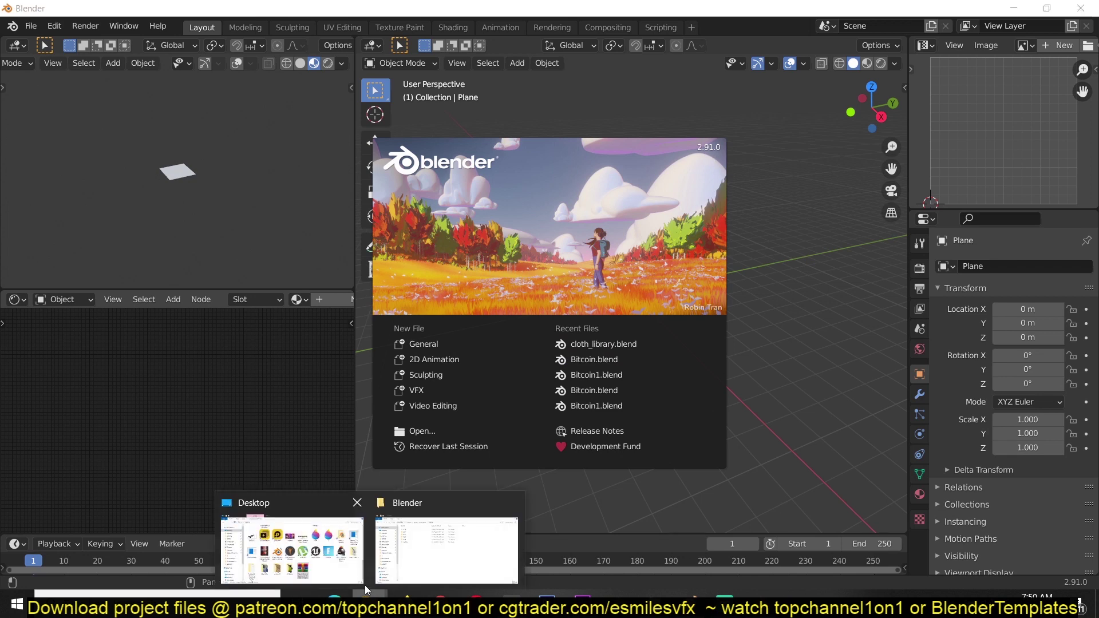
Step: Paste the cloth library zip into Blender's 2.91 > scripts > addons folder
{"action": "left_click", "coordinate": [492, 556]}
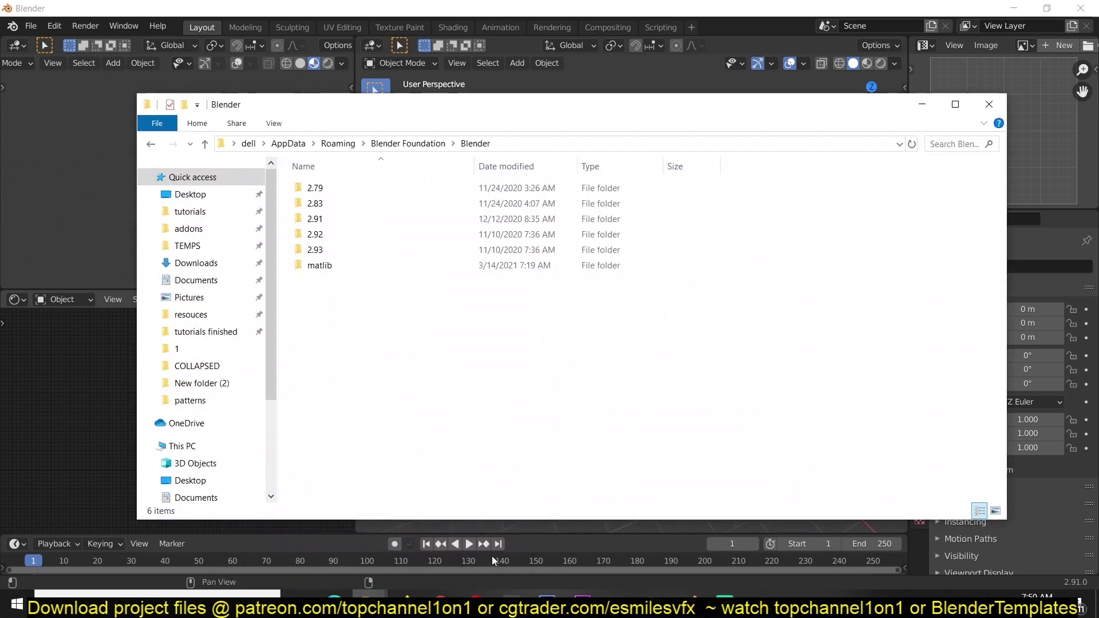
{"action": "double_click", "coordinate": [341, 221]}
{"action": "double_click", "coordinate": [341, 206]}
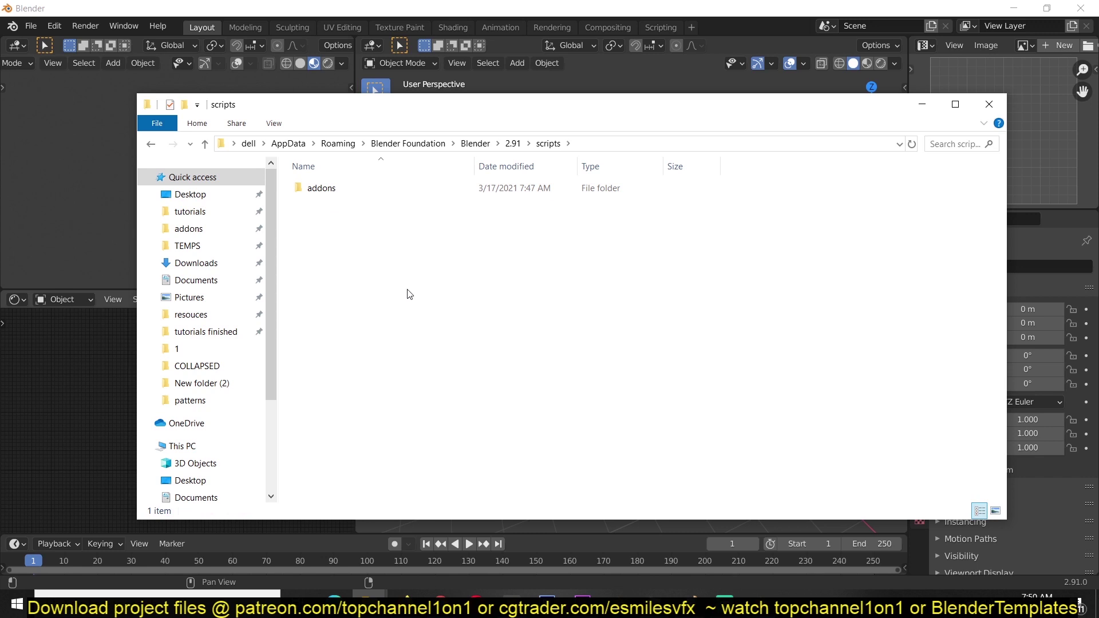
{"action": "double_click", "coordinate": [386, 187]}
{"action": "right_click", "coordinate": [419, 366]}
{"action": "left_click", "coordinate": [508, 470]}
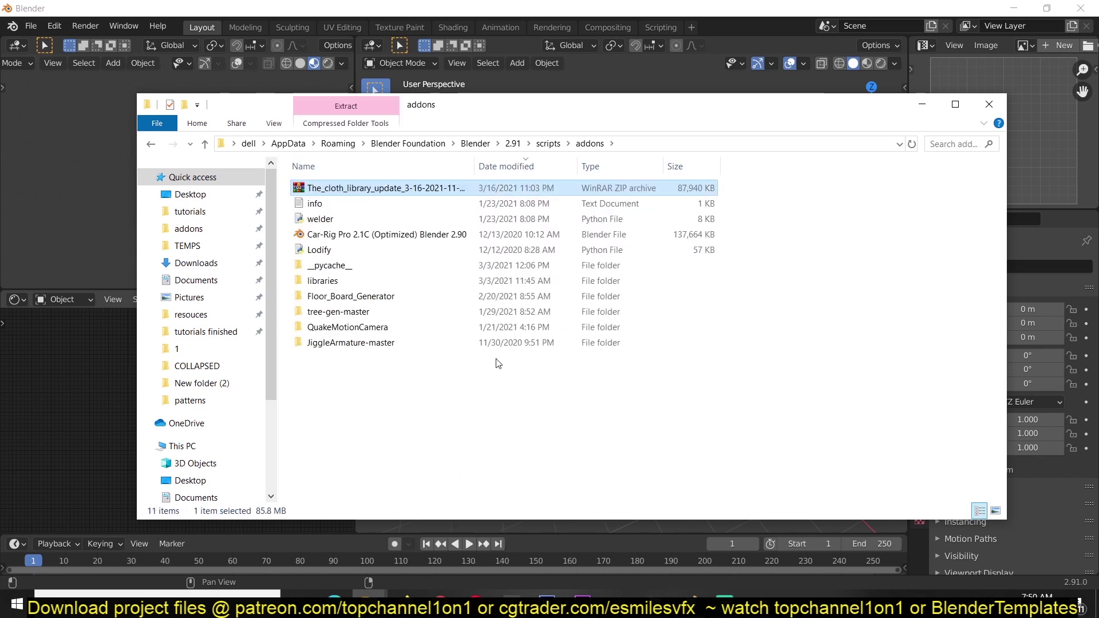
Step: Extract the zip there to create The_cloth_library folder, then return to Blender
{"action": "right_click", "coordinate": [498, 190]}
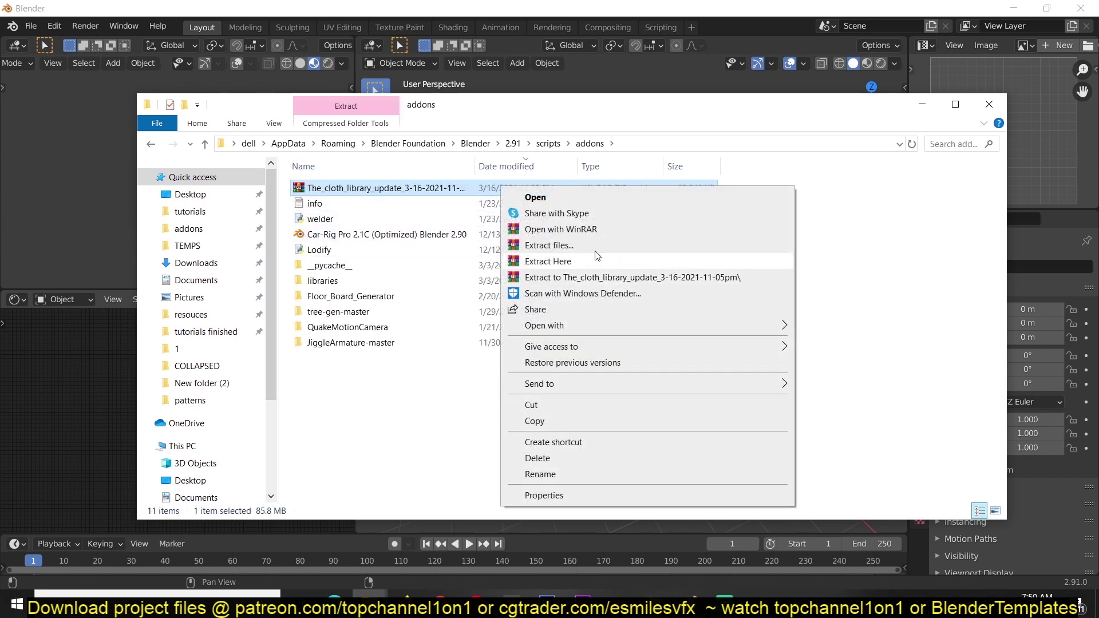
{"action": "left_click", "coordinate": [548, 261]}
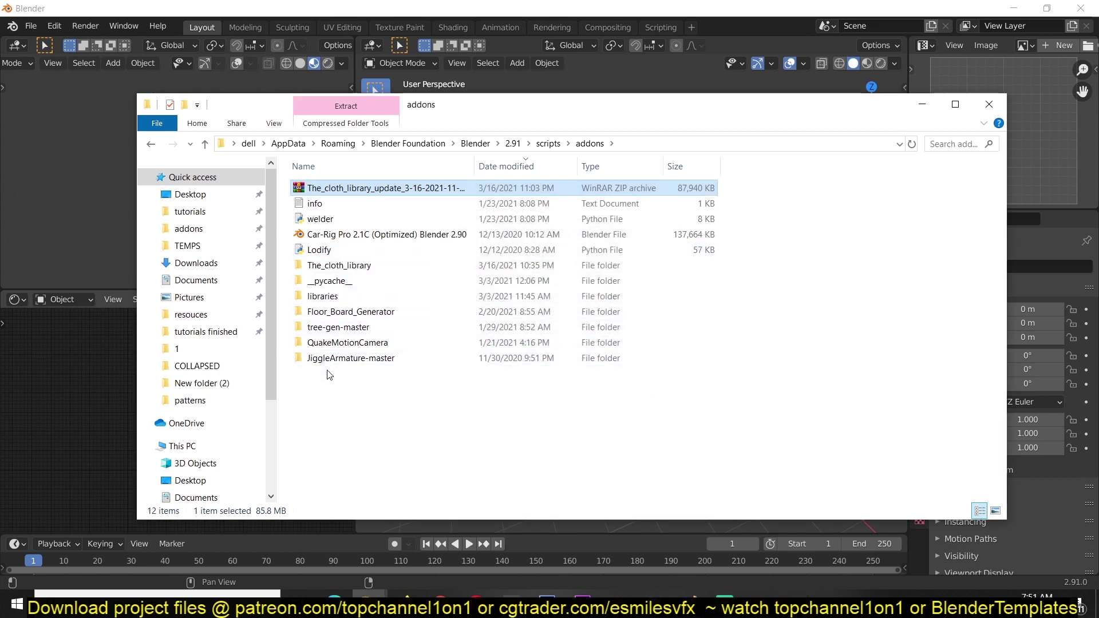
{"action": "double_click", "coordinate": [351, 266]}
{"action": "left_click", "coordinate": [542, 6]}
Step: Search 'clo' in Preferences Add-ons and enable Object: The_cloth_library 2
{"action": "left_click", "coordinate": [55, 26]}
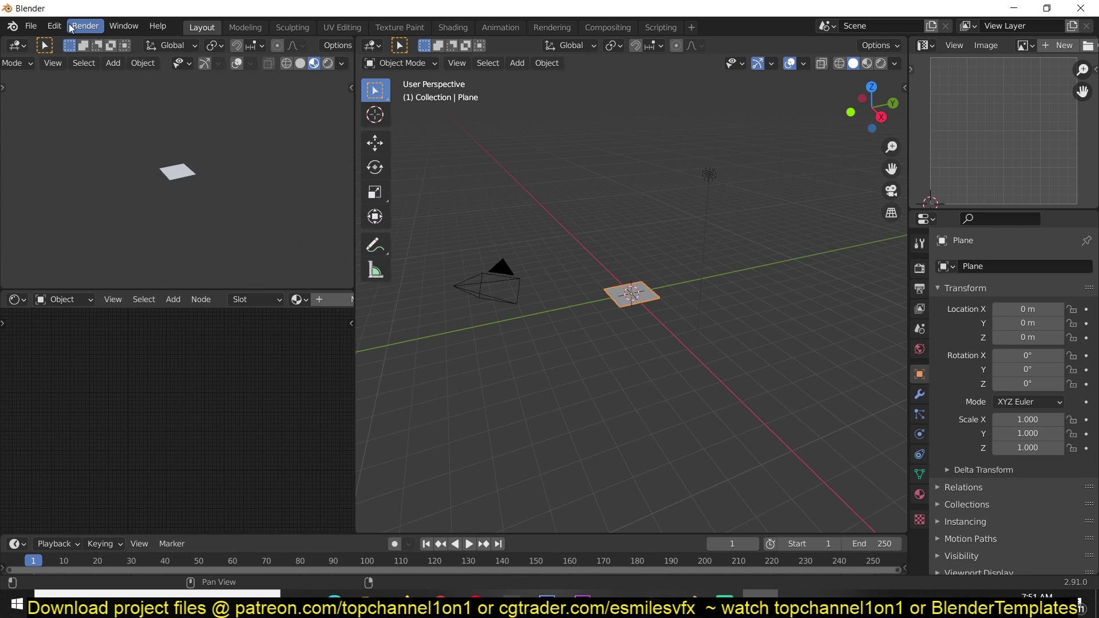
{"action": "left_click", "coordinate": [68, 230]}
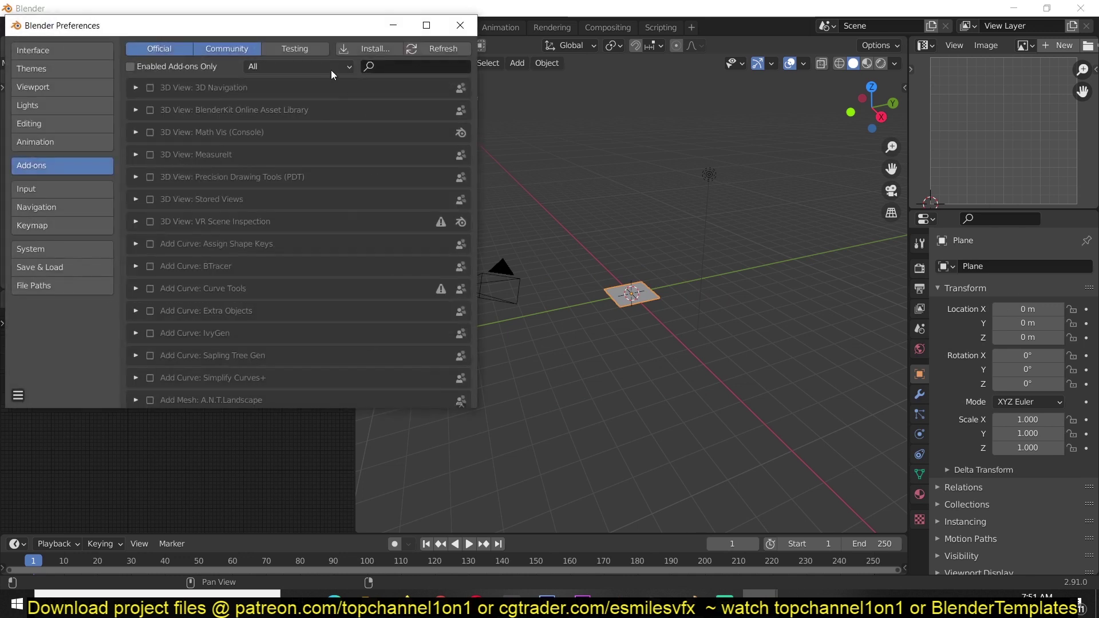
{"action": "left_click", "coordinate": [389, 68]}
{"action": "type", "text": "clo"}
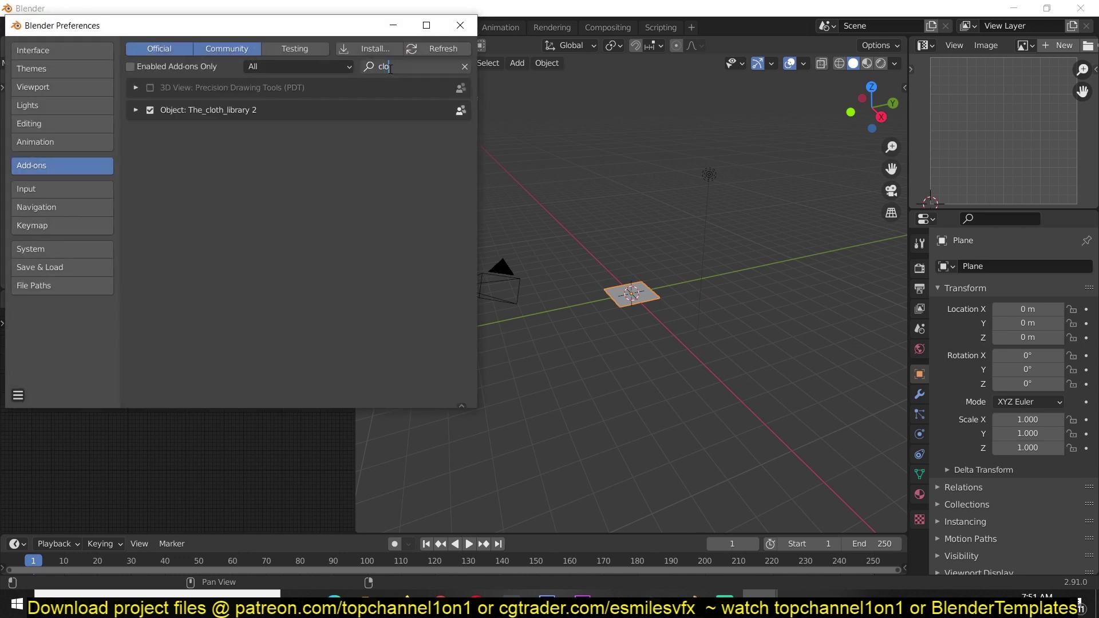
{"action": "key", "text": "Return"}
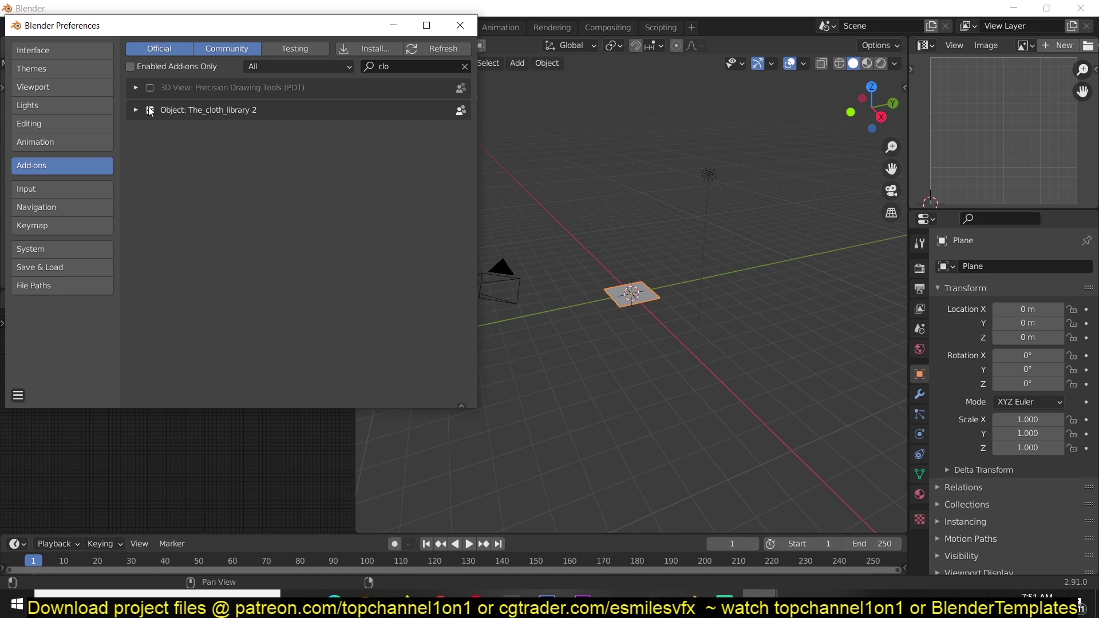
{"action": "left_click", "coordinate": [149, 111]}
{"action": "left_click", "coordinate": [717, 150]}
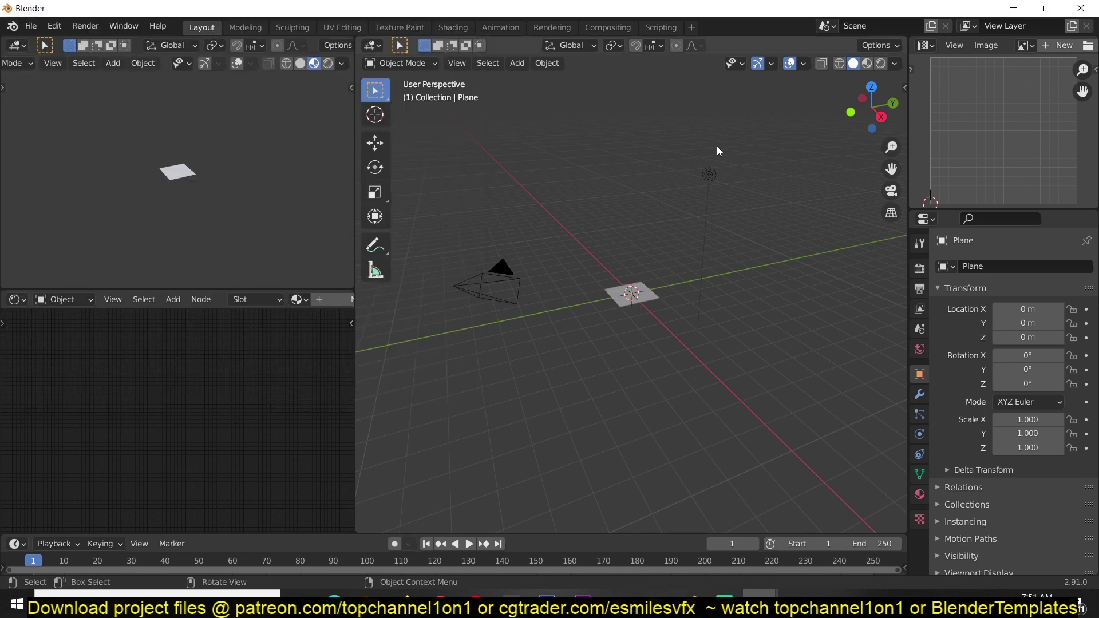
{"action": "key", "text": "n"}
Step: Add the pillow from The Cloth Library's bedding cloth and raise it along Z
{"action": "left_click", "coordinate": [899, 206]}
{"action": "left_click", "coordinate": [757, 319]}
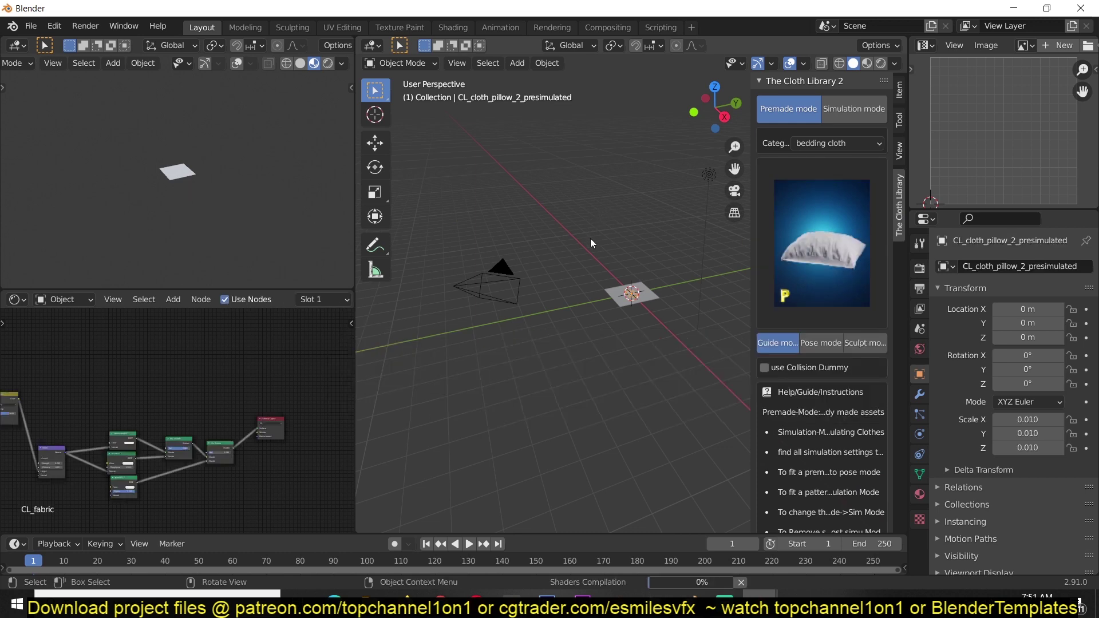
{"action": "scroll", "coordinate": [590, 238], "scroll_direction": "up", "scroll_amount": 2}
{"action": "scroll", "coordinate": [611, 260], "scroll_direction": "up", "scroll_amount": 3}
{"action": "key", "text": "g"}
{"action": "key", "text": "z"}
{"action": "left_click", "coordinate": [601, 233]}
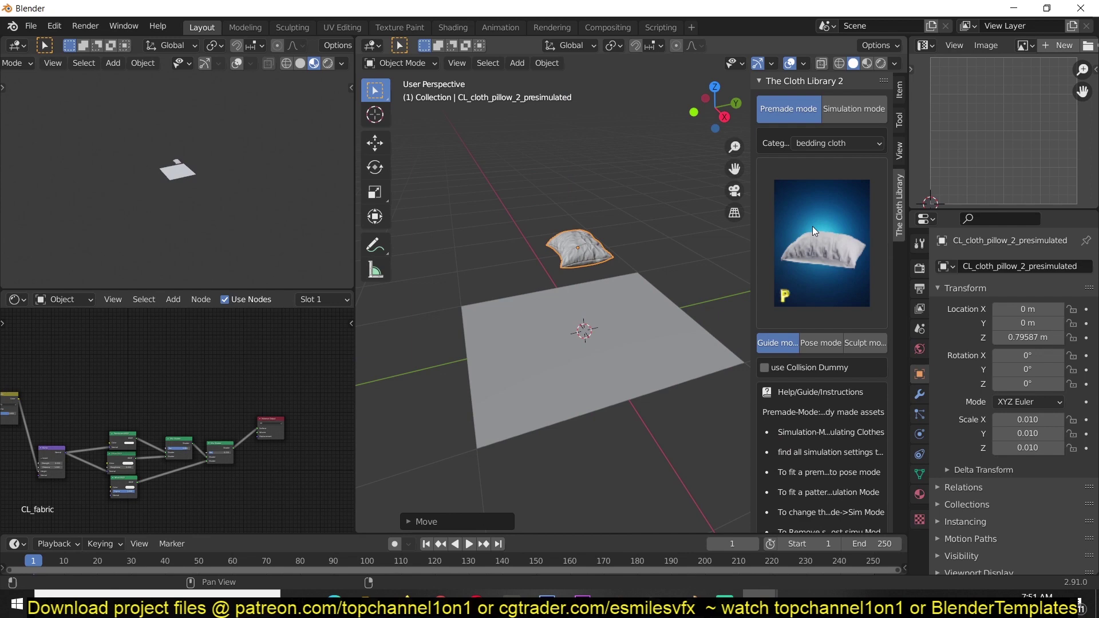
Step: Add the bedcover from bedding cloth and scale the pillow down to fit it
{"action": "left_click", "coordinate": [813, 226]}
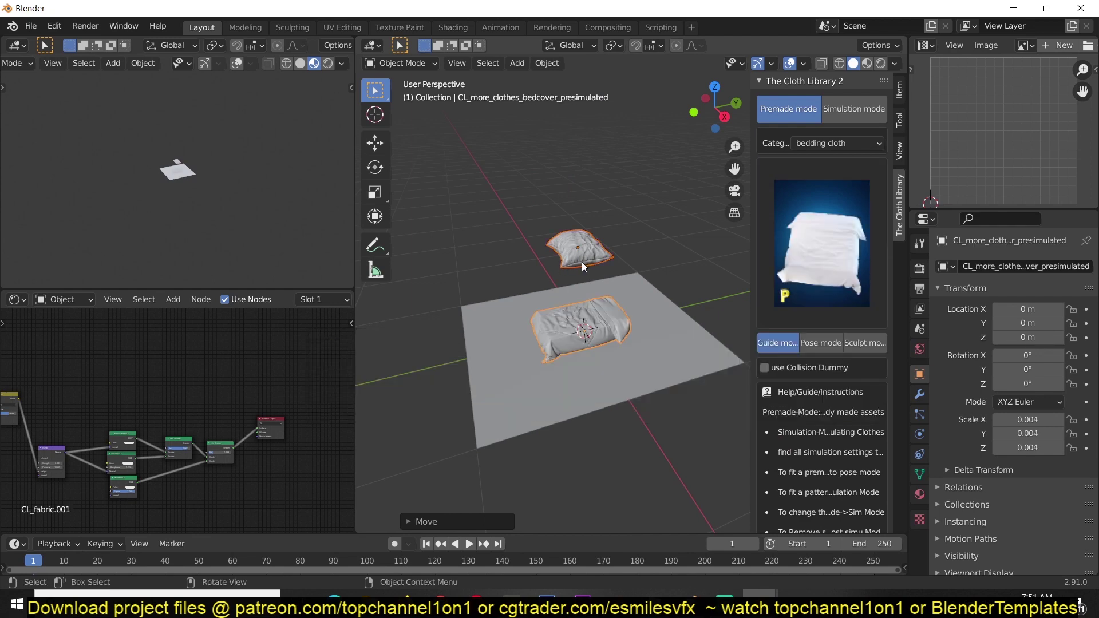
{"action": "left_click", "coordinate": [585, 247]}
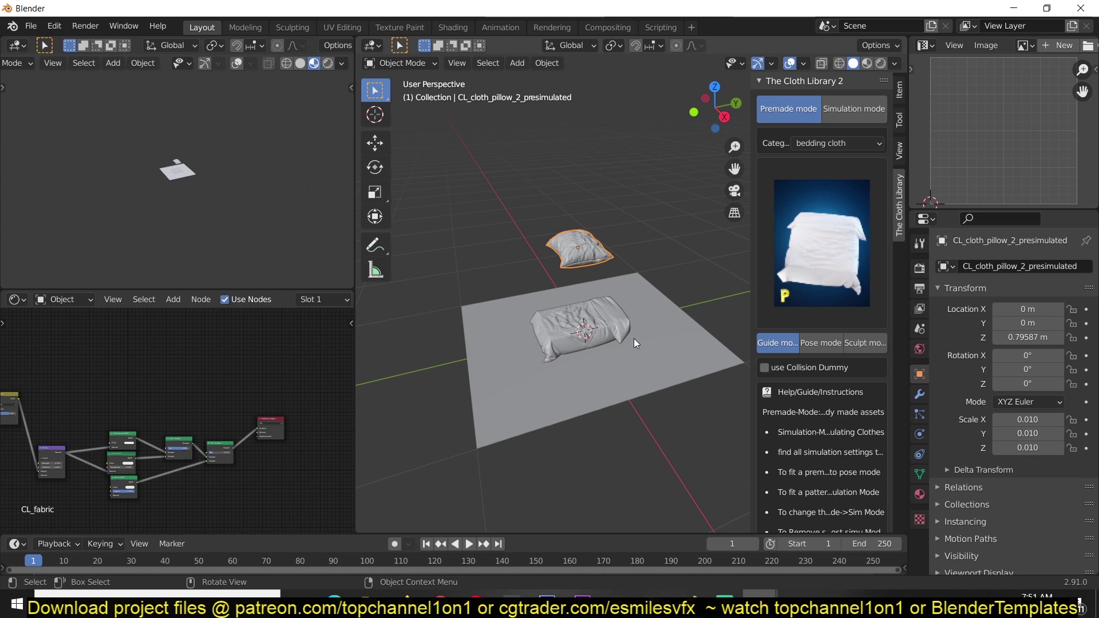
{"action": "key", "text": "s"}
{"action": "left_click", "coordinate": [610, 309]}
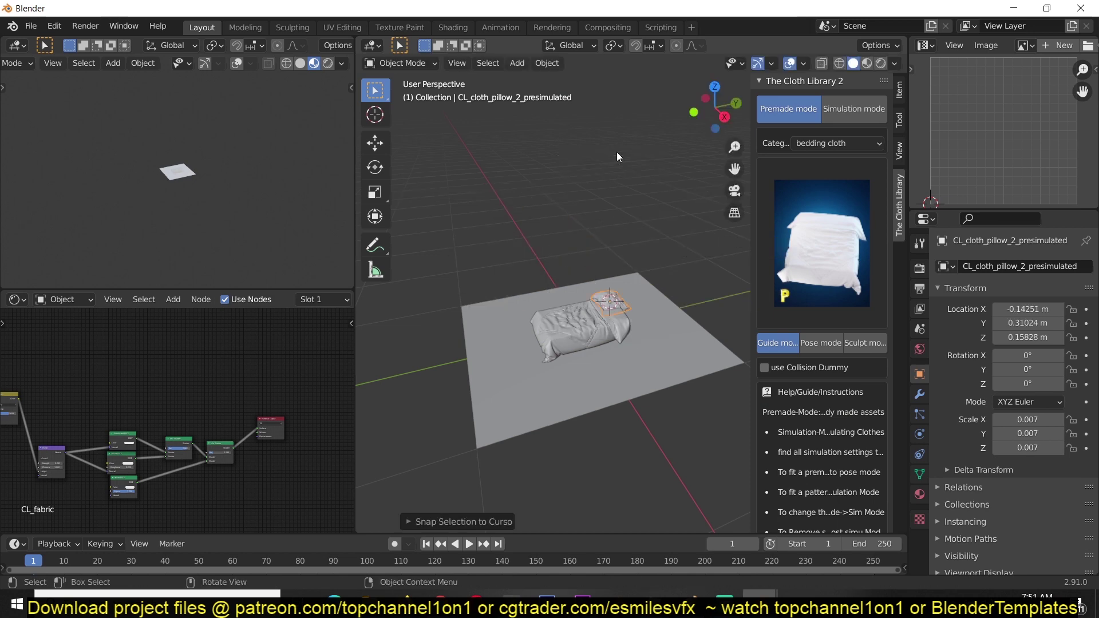
{"action": "scroll", "coordinate": [616, 215], "scroll_direction": "up", "scroll_amount": 5}
{"action": "scroll", "coordinate": [629, 344], "scroll_direction": "down", "scroll_amount": 3}
{"action": "key", "text": "s"}
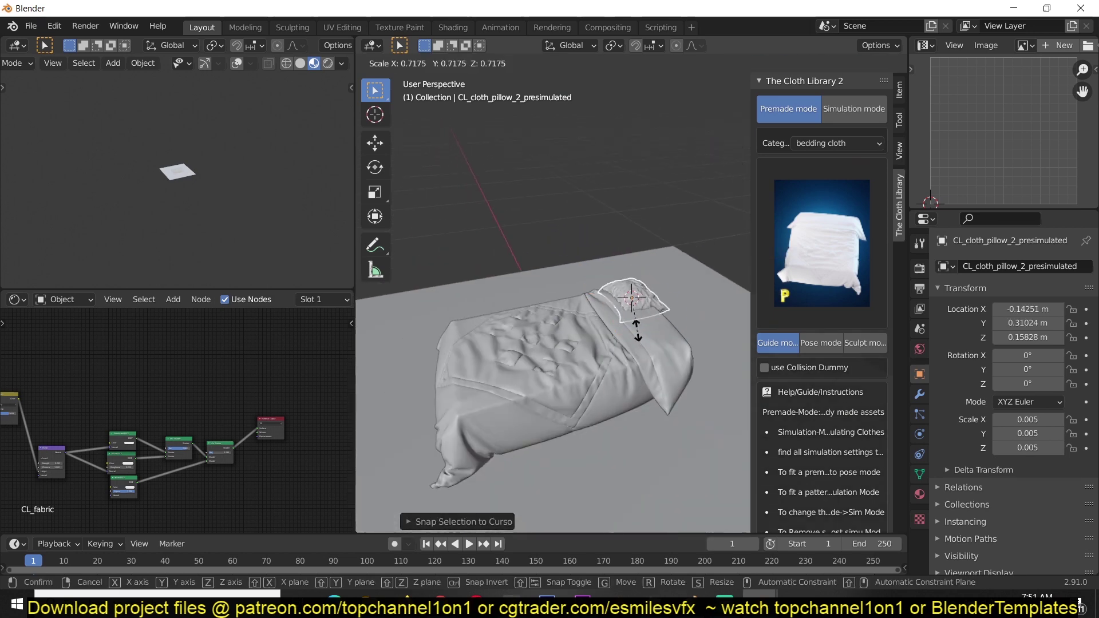